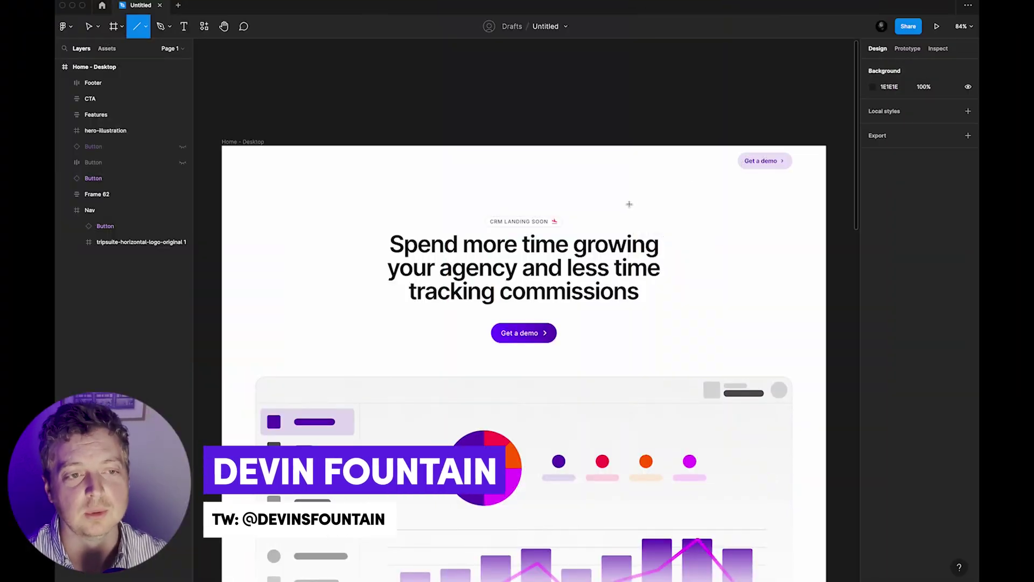
# Step: Delete the short first line and draw a longer 363-wide line near the top of the page
pyautogui.moveTo(458, 197); pyautogui.dragTo(547, 195)
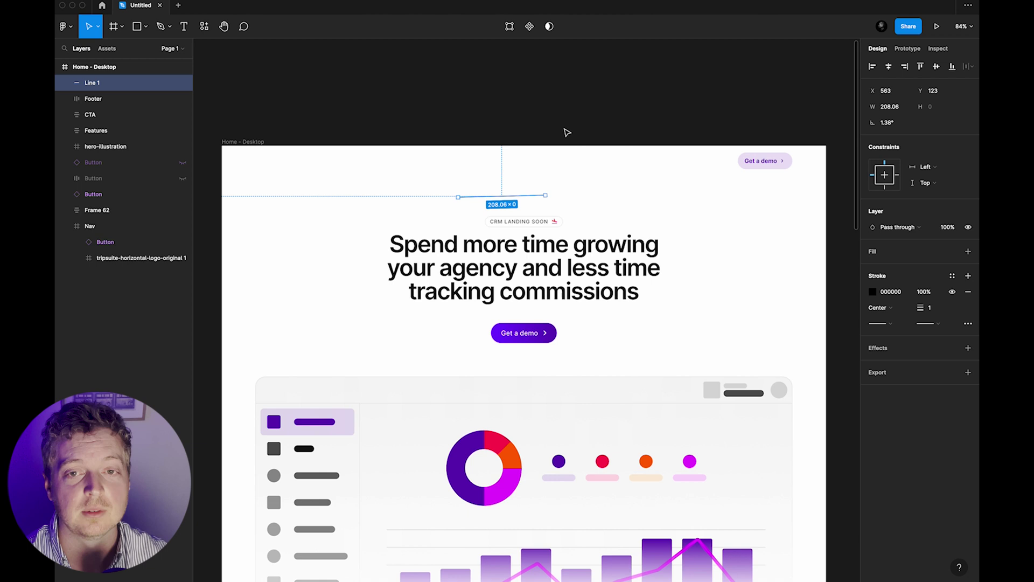
pyautogui.press('Delete')
pyautogui.press('l')
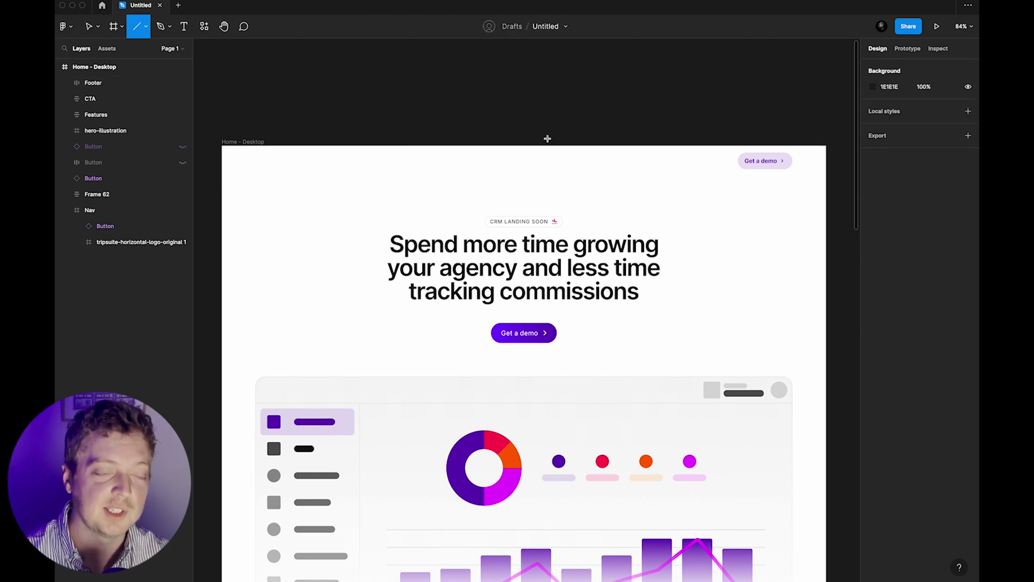
pyautogui.moveTo(490, 187); pyautogui.dragTo(642, 189)
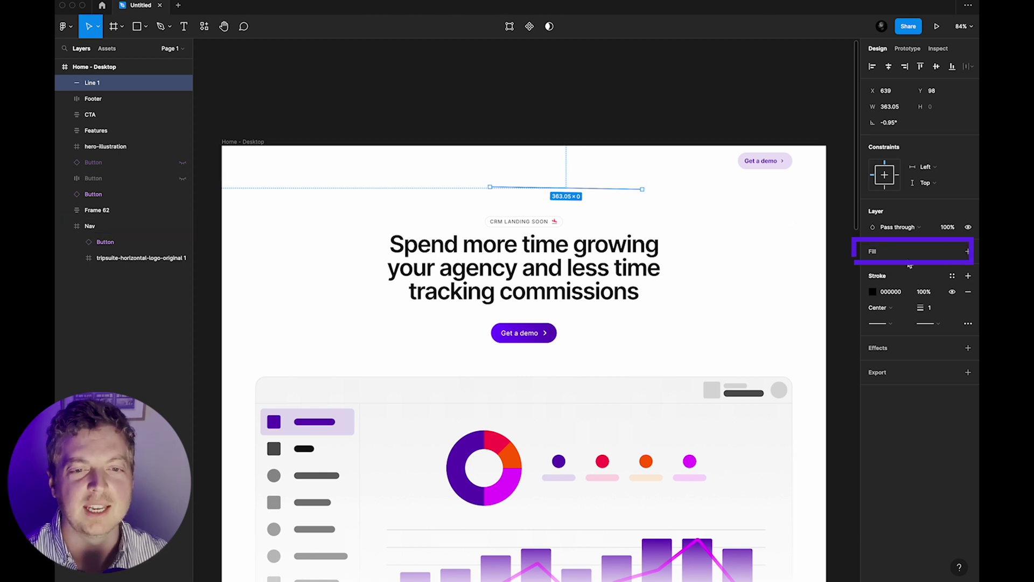
# Step: Add a fill to the line and set its colour to red FF0000
pyautogui.click(968, 251)
pyautogui.keyDown('ctrl'); pyautogui.scroll(10, 624, 174); pyautogui.keyUp('ctrl')
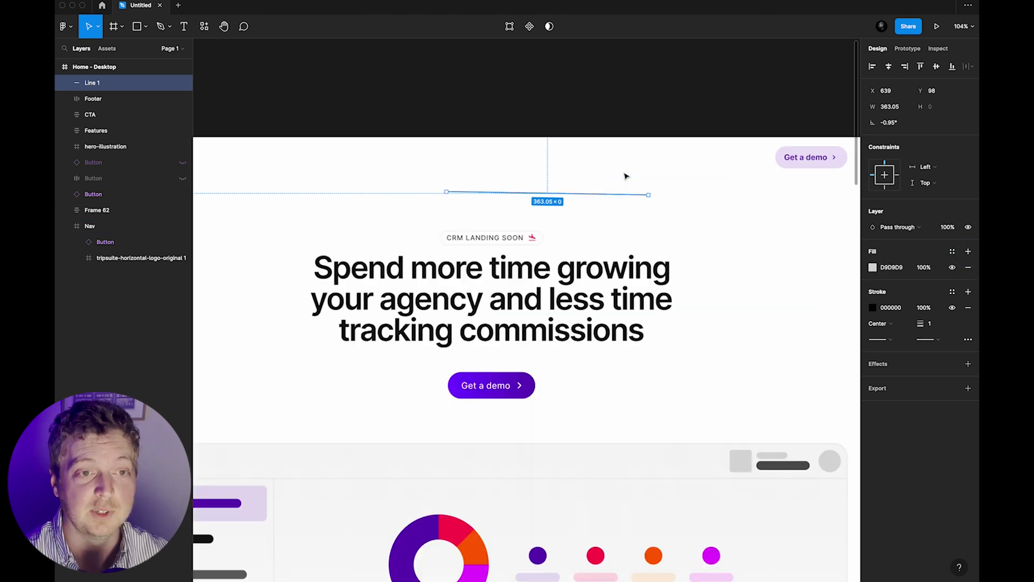
pyautogui.keyDown('ctrl'); pyautogui.scroll(3, 607, 245); pyautogui.keyUp('ctrl')
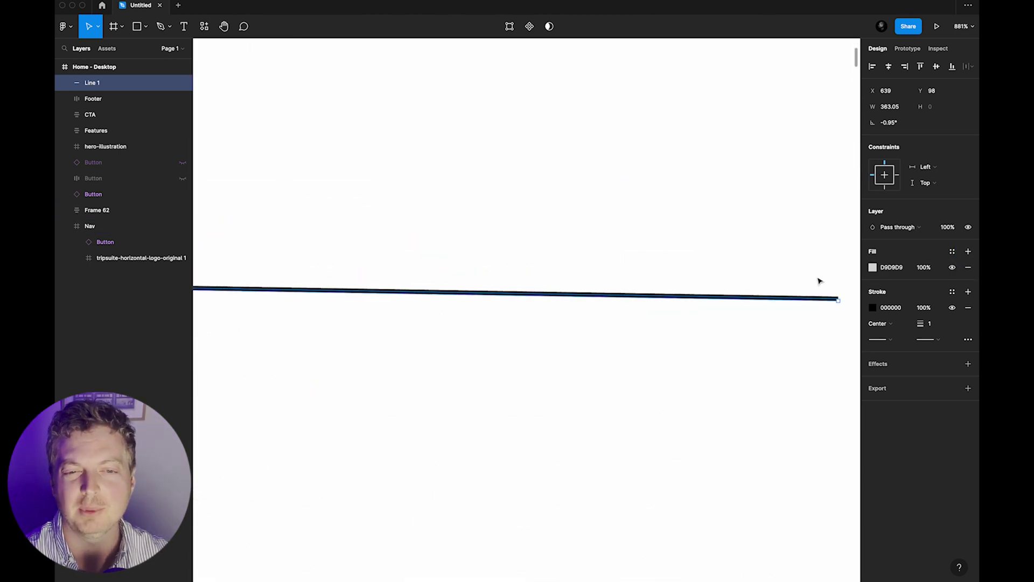
pyautogui.click(873, 267)
pyautogui.moveTo(849, 301); pyautogui.dragTo(859, 279)
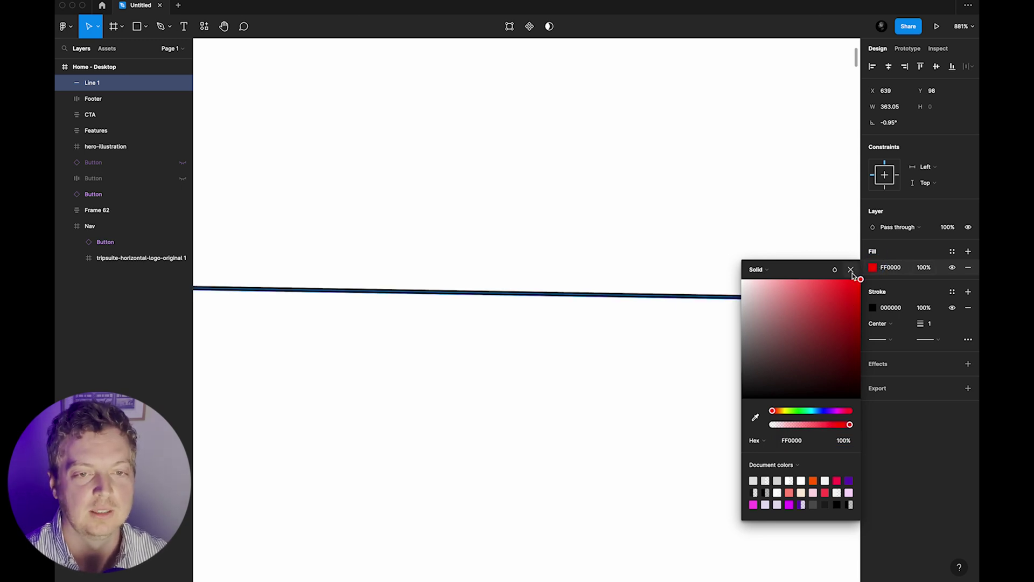
pyautogui.click(851, 270)
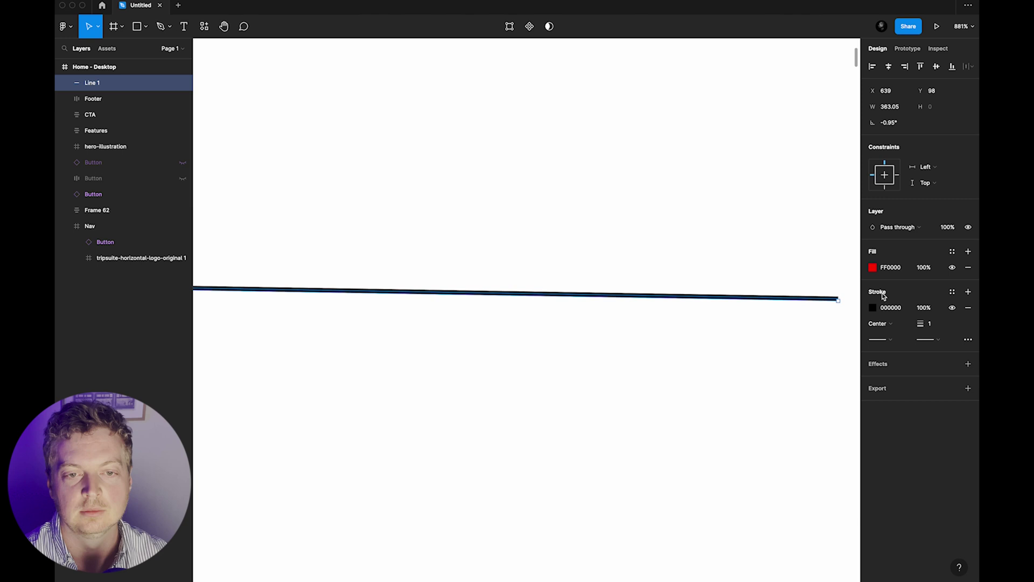
# Step: Add a second stroke and raise the stroke weight into a heavy bar
pyautogui.click(968, 292)
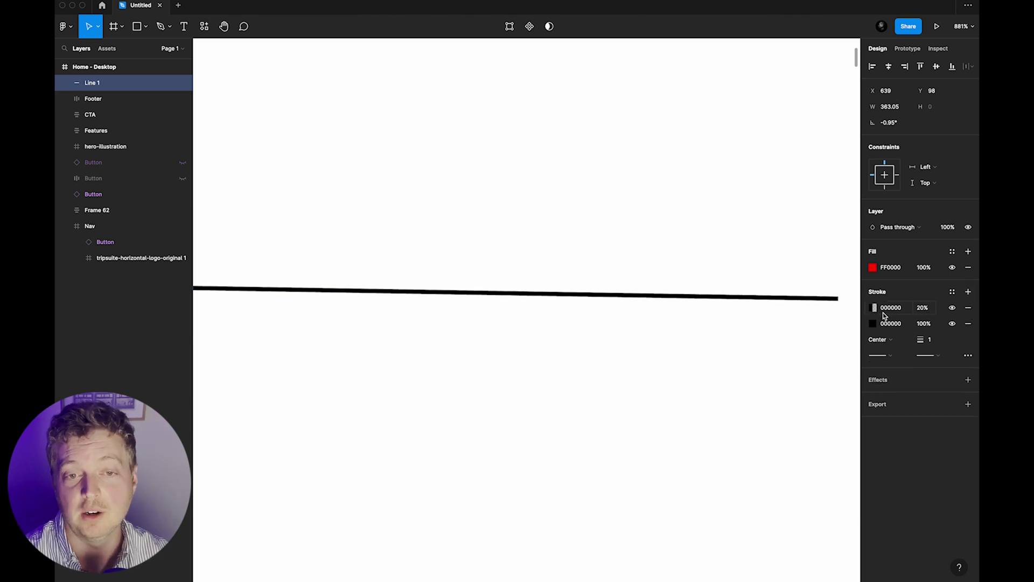
pyautogui.click(936, 340)
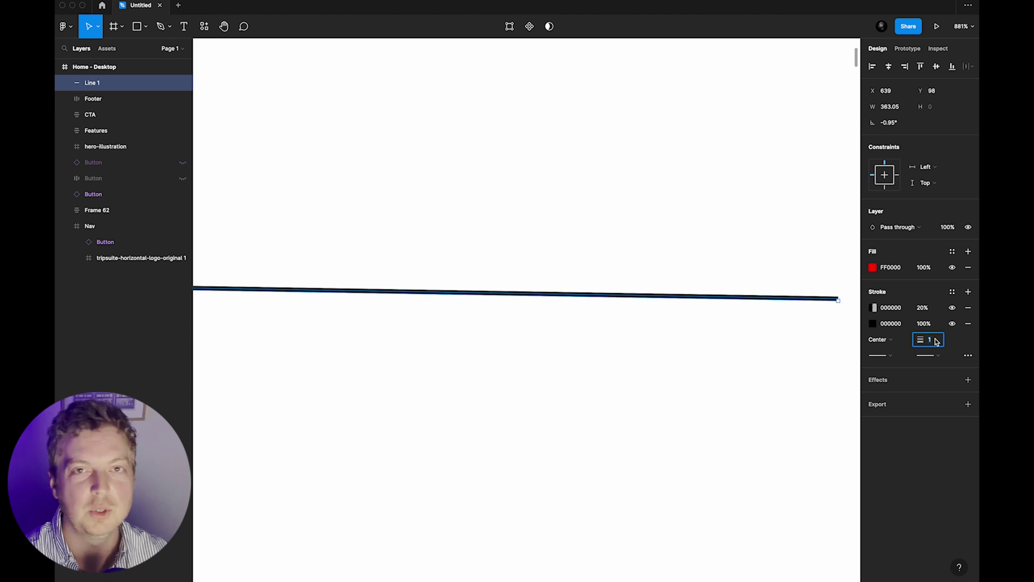
pyautogui.hotkey('shift', 'Up')
pyautogui.hotkey('shift', 'Up')
pyautogui.hotkey('shift', 'Down')
pyautogui.hotkey('shift', 'Down')
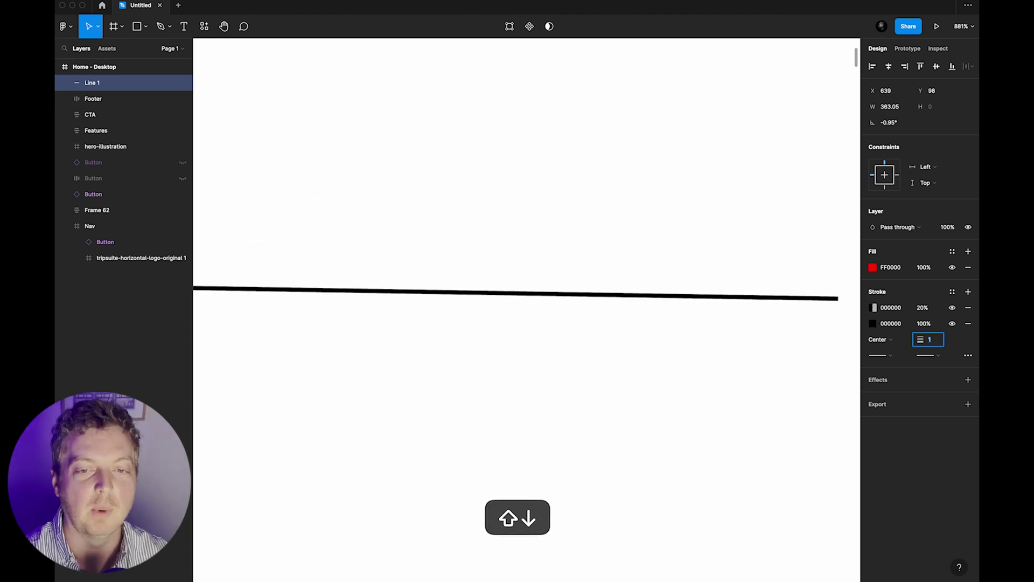
pyautogui.hotkey('shift', 'Up')
pyautogui.hotkey('shift', 'Up')
# Step: Reselect the thick black line and delete it
pyautogui.click(759, 175)
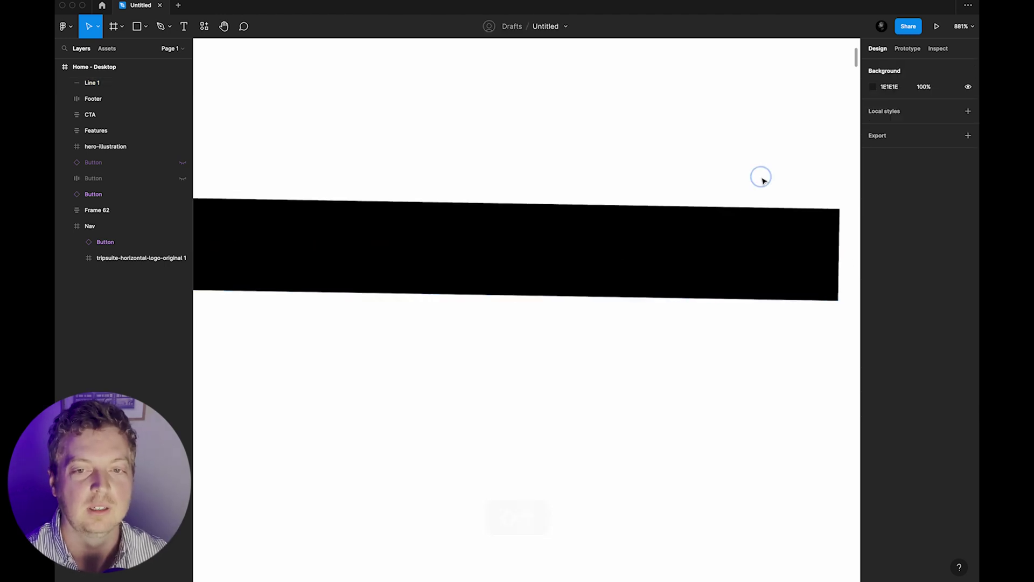
pyautogui.click(722, 236)
pyautogui.scroll(-5, 721, 236)
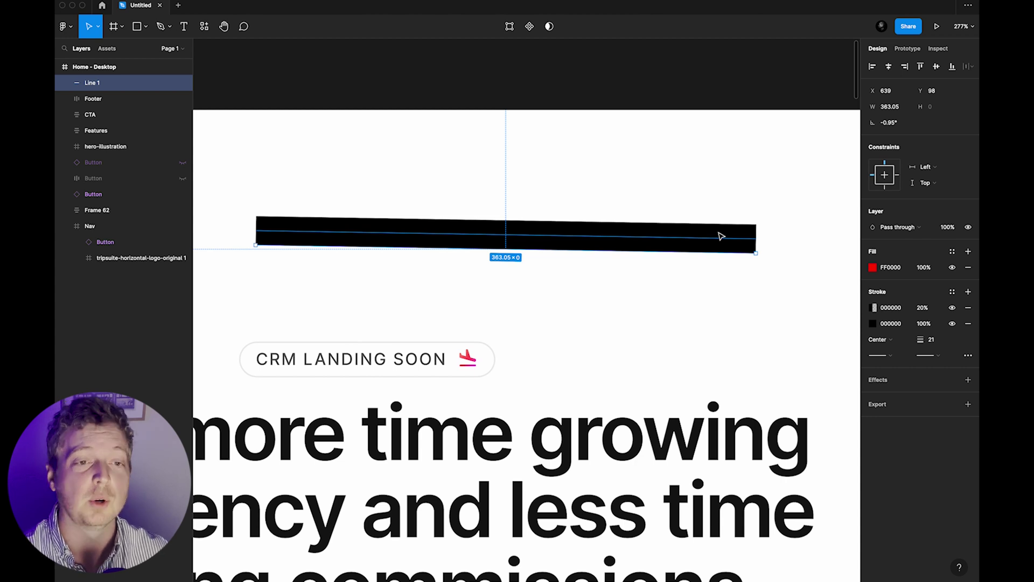
pyautogui.press('Delete')
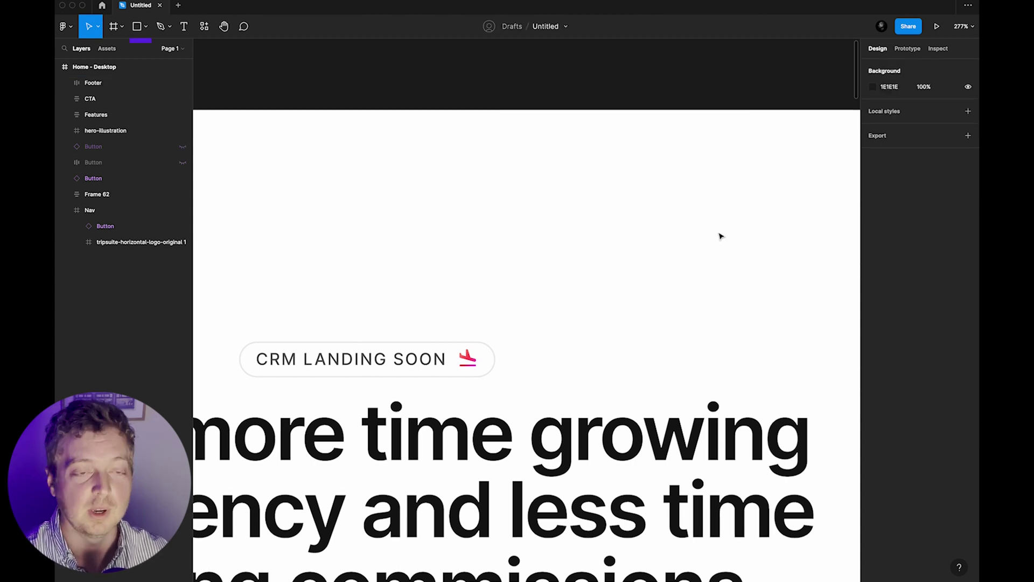
# Step: Draw a thin 142×1 rectangle near the top of the page
pyautogui.press('r')
pyautogui.moveTo(705, 214); pyautogui.dragTo(509, 214)
pyautogui.click(937, 106)
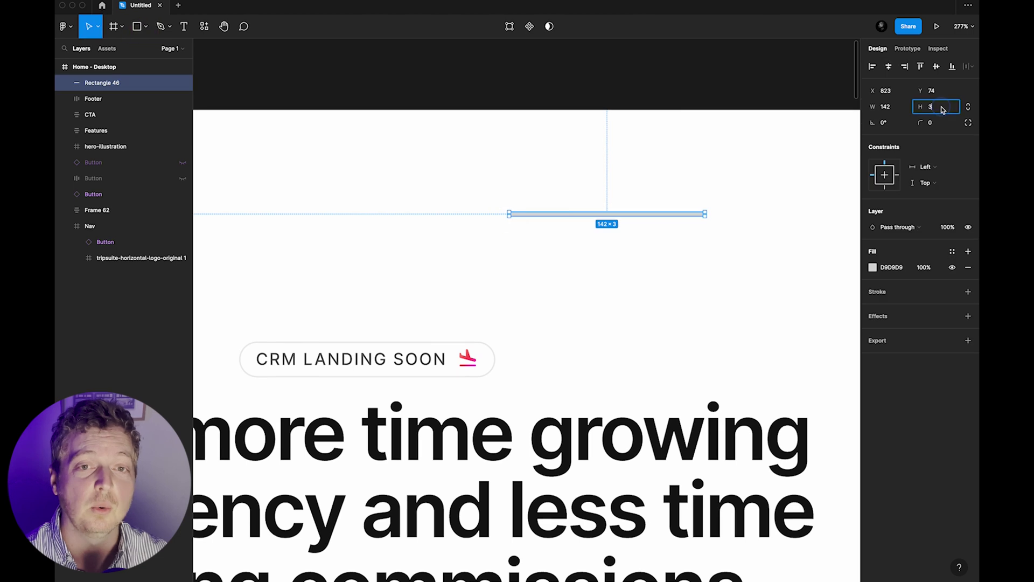
pyautogui.write('1')
pyautogui.press('Return')
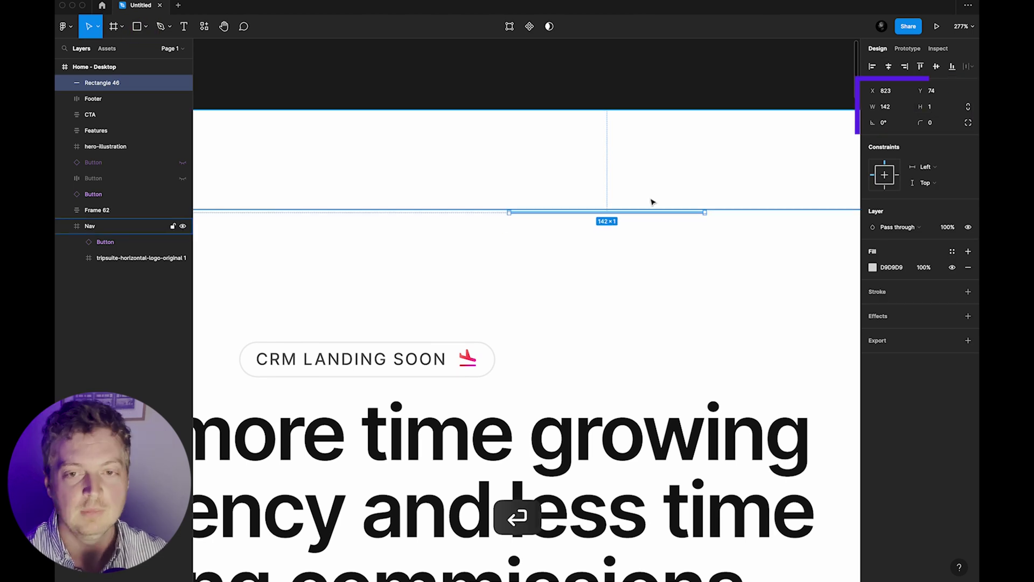
# Step: Zoom in and give the bar a corner radius of 20
pyautogui.hotkey('shift', '2')
pyautogui.click(935, 124)
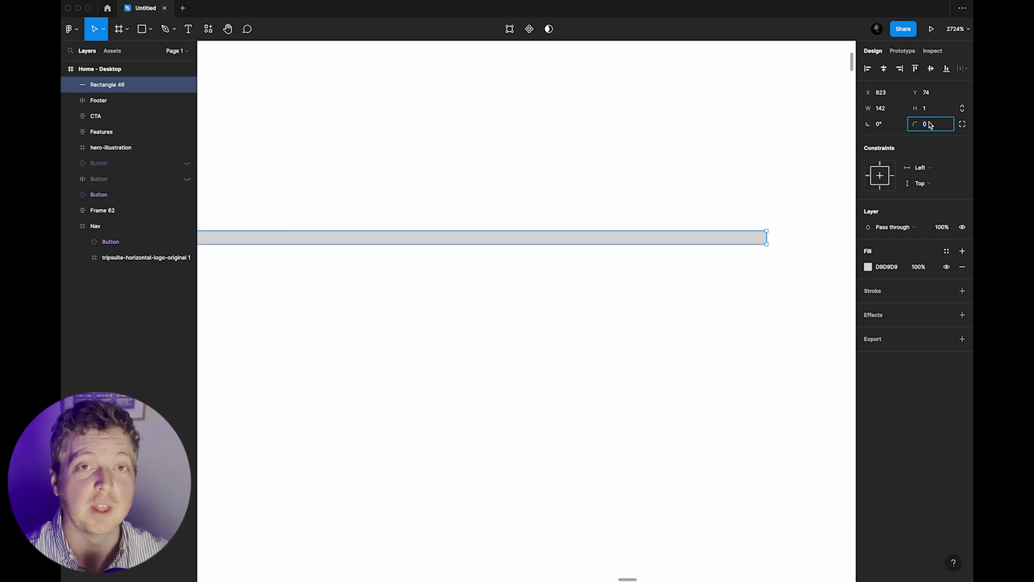
pyautogui.hotkey('shift', 'Up')
pyautogui.hotkey('shift', 'Up')
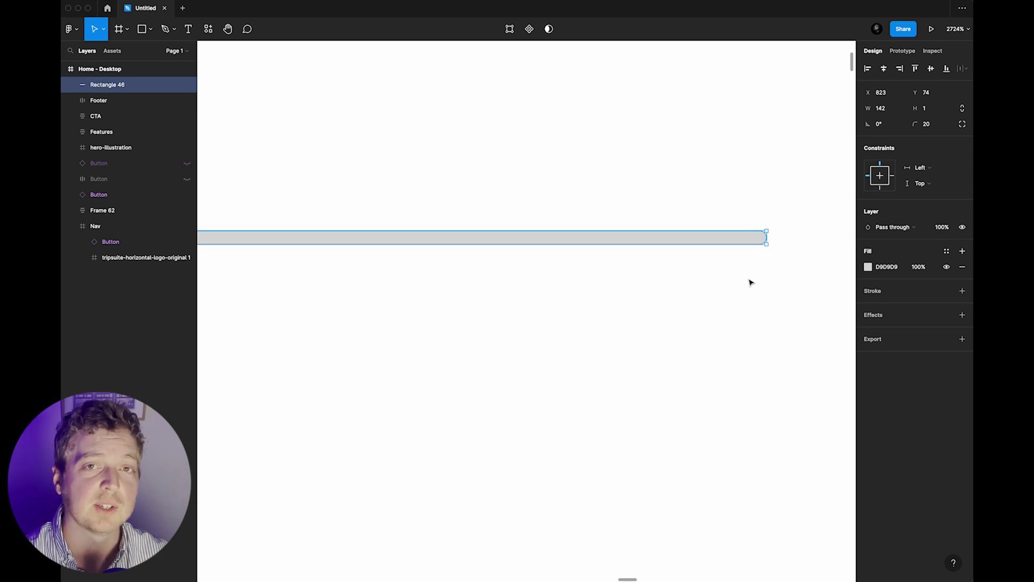
# Step: Draw a short 18-wide black line below the bar's right end with Round start and end caps
pyautogui.press('l')
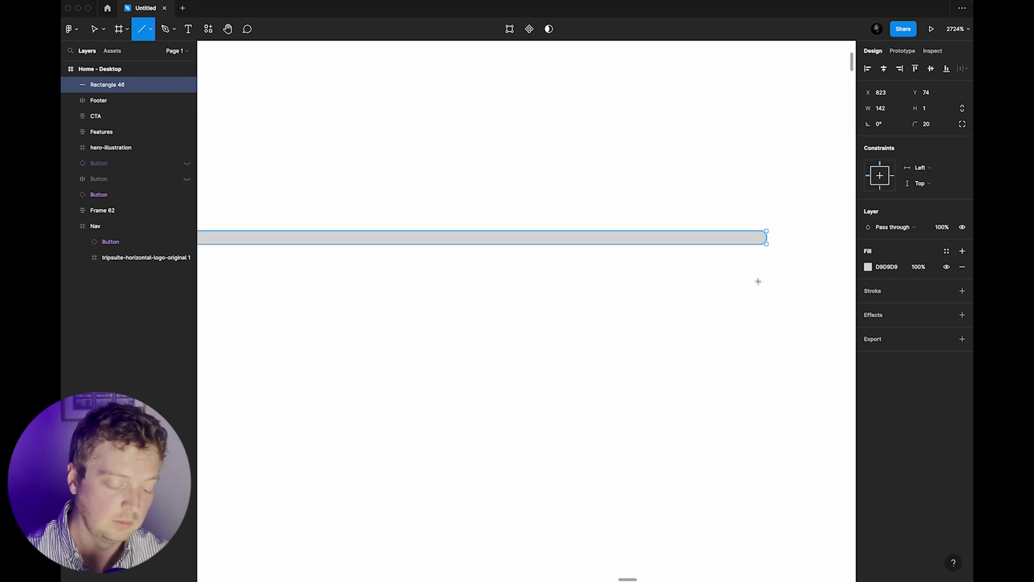
pyautogui.moveTo(764, 282)
pyautogui.mouseDown()
pyautogui.moveTo(638, 271)
pyautogui.moveTo(526, 284)
pyautogui.mouseUp()
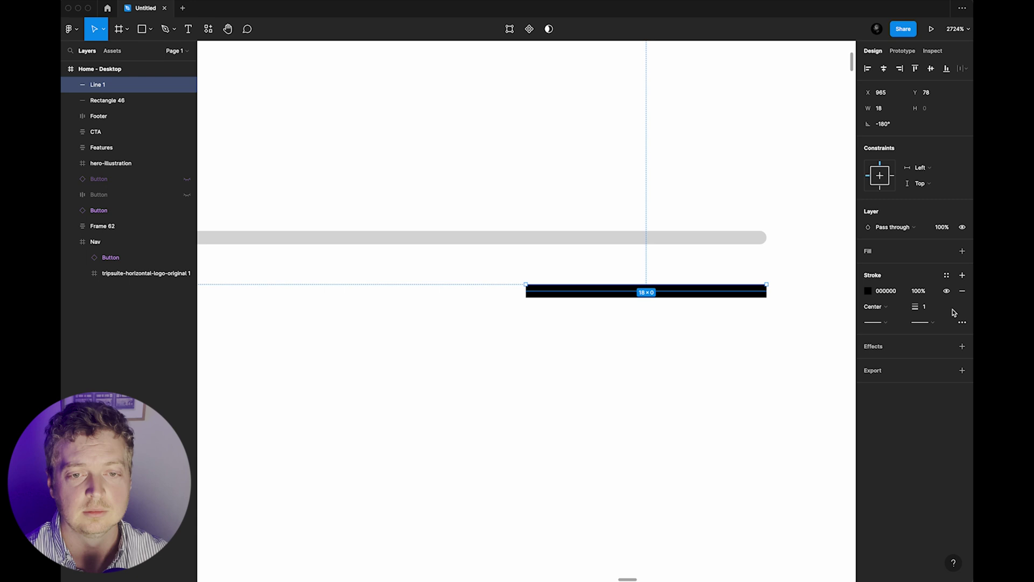
pyautogui.click(876, 327)
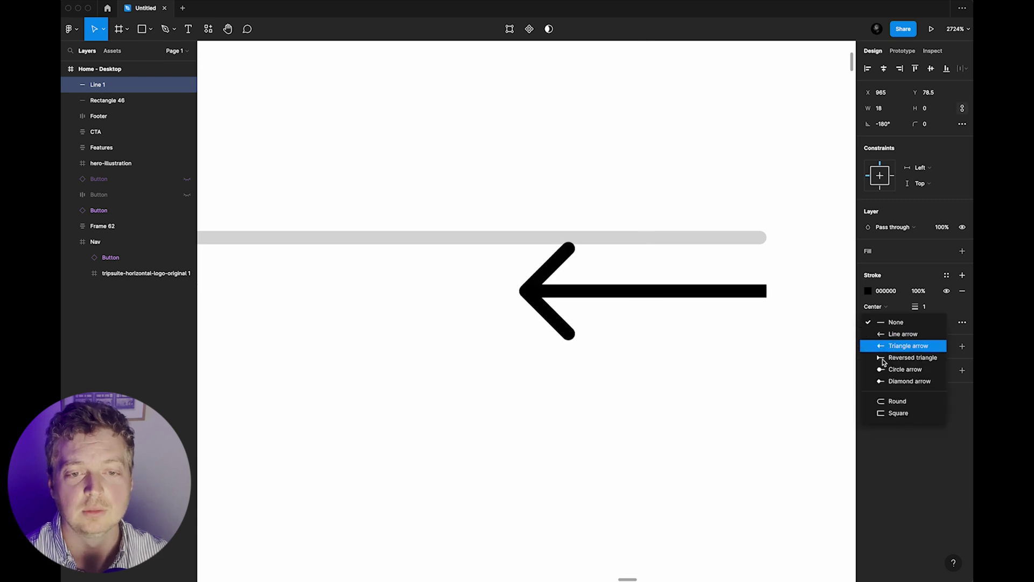
pyautogui.click(893, 401)
pyautogui.click(910, 325)
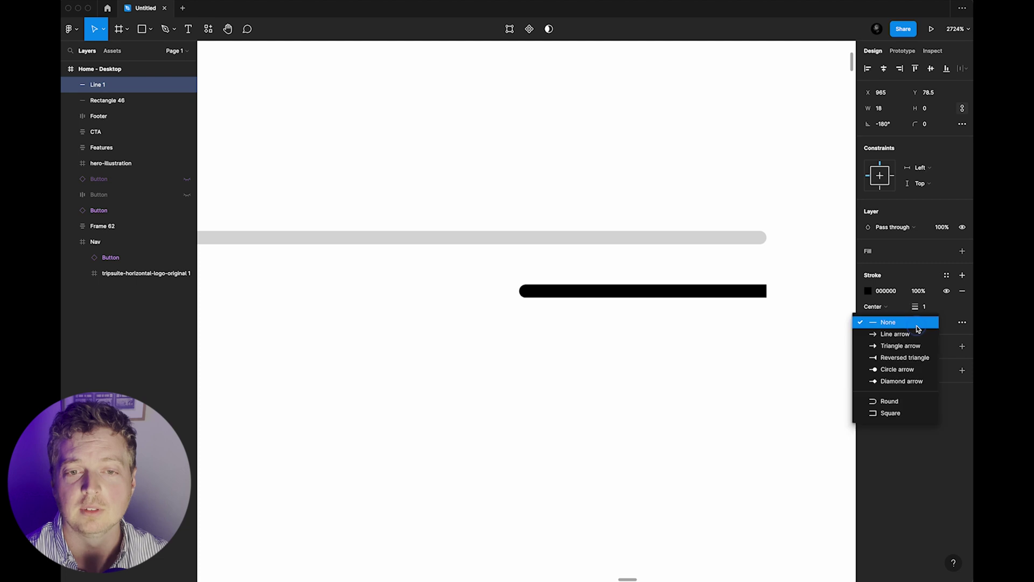
pyautogui.click(890, 401)
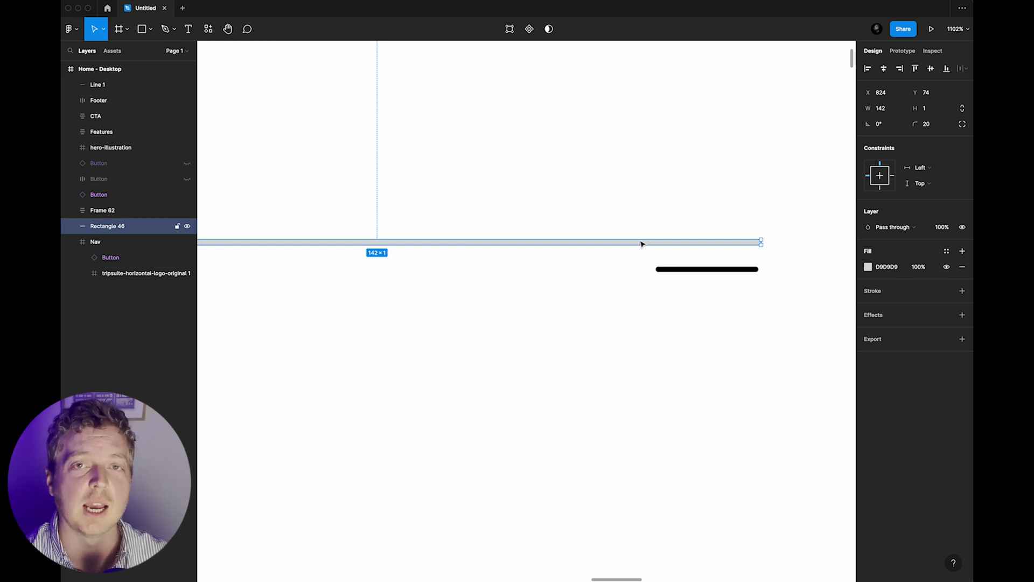
# Step: Drag Line 1's endpoints so it slopes down to the right at 168.11°
pyautogui.click(703, 269)
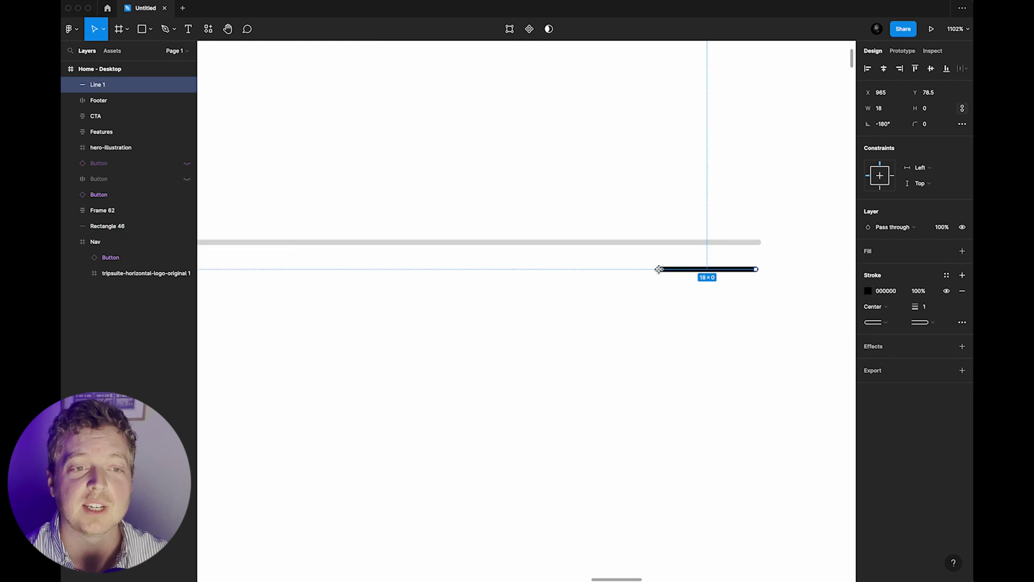
pyautogui.moveTo(659, 270); pyautogui.dragTo(647, 300)
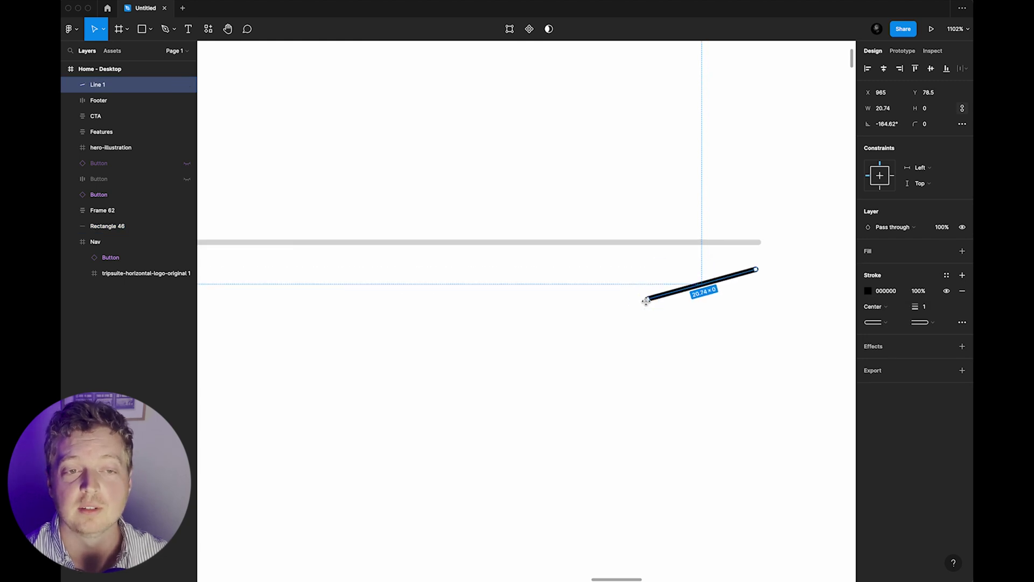
pyautogui.moveTo(756, 270); pyautogui.dragTo(750, 318)
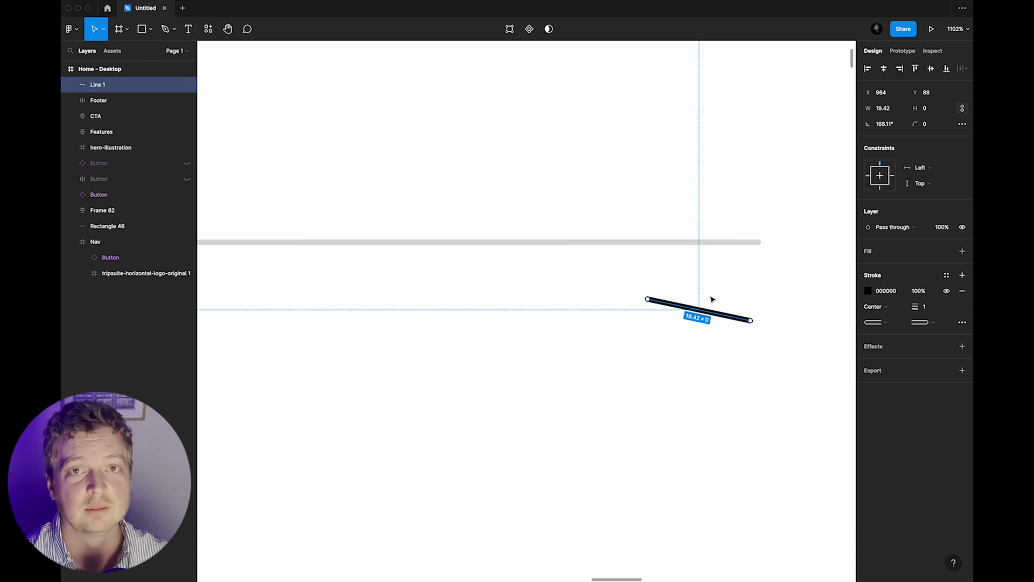
pyautogui.click(739, 242)
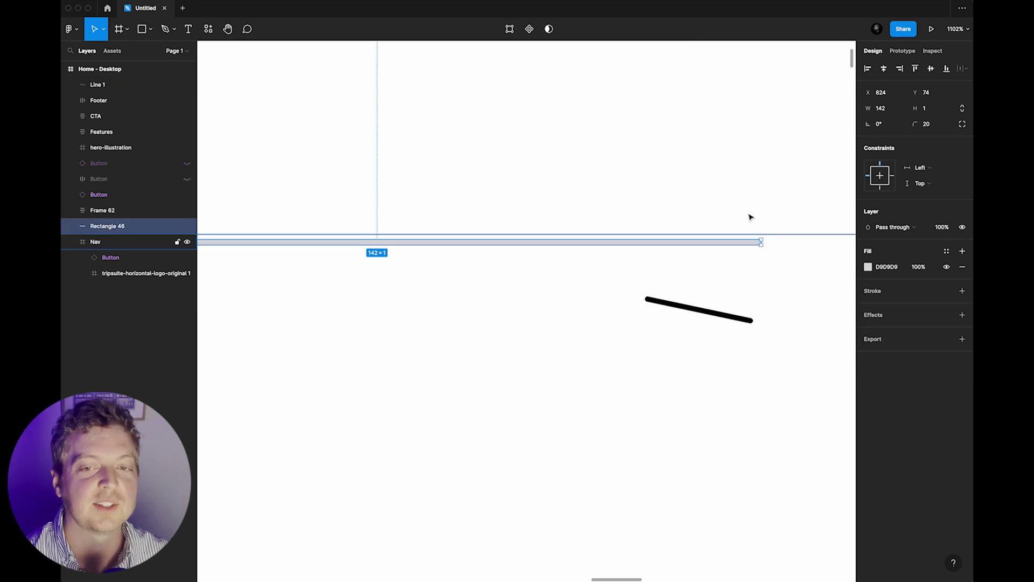
# Step: Add a second fill to the bar and make it a Linear gradient
pyautogui.click(962, 252)
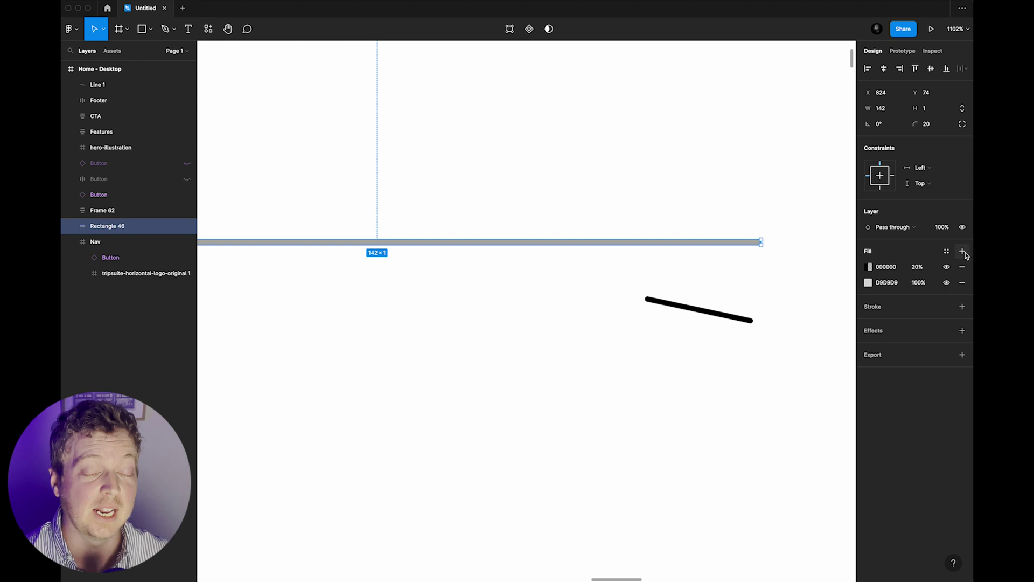
pyautogui.click(869, 267)
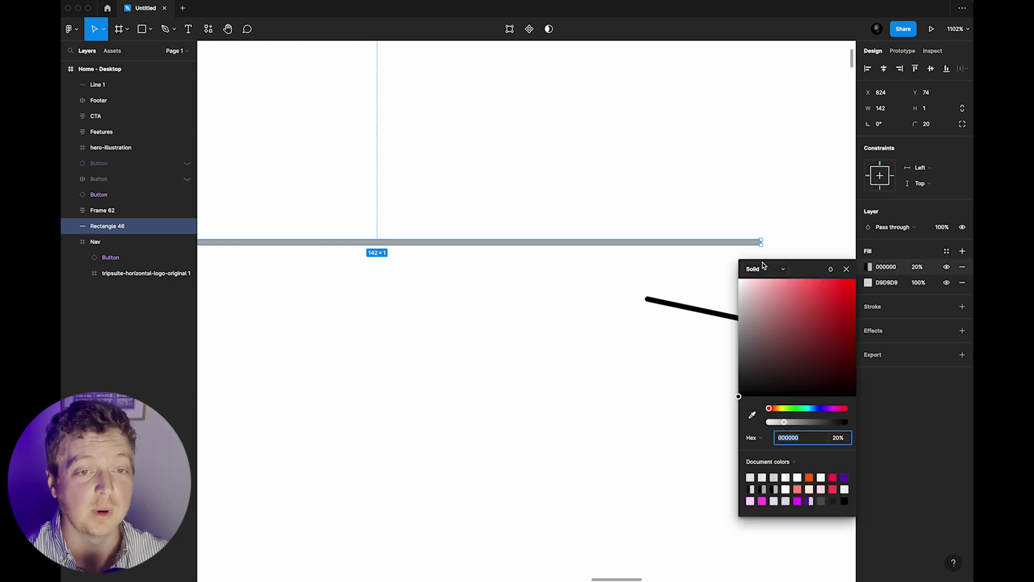
pyautogui.click(763, 268)
pyautogui.click(768, 285)
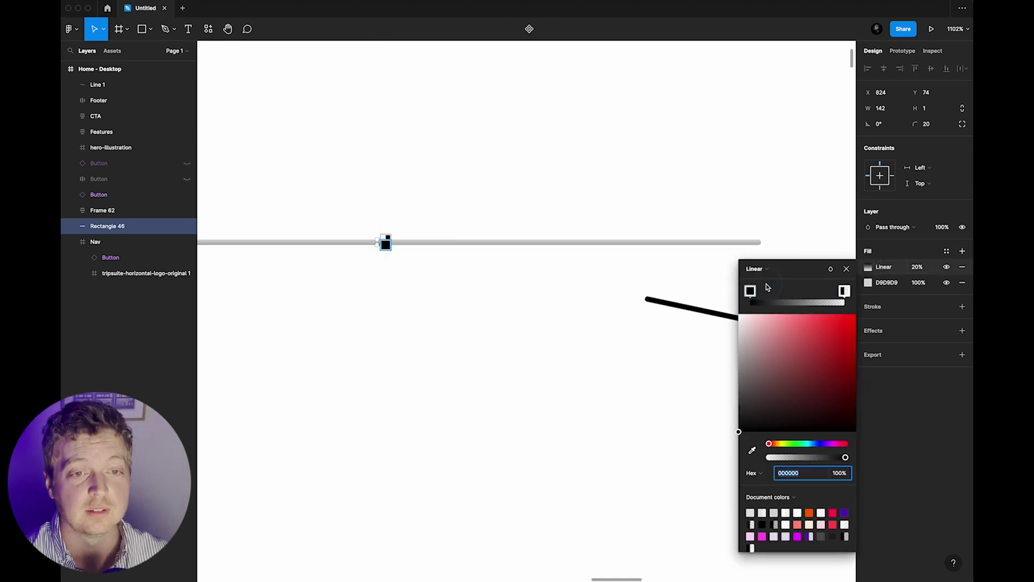
# Step: Add a black 1-px stroke to the bar positioned Outside
pyautogui.click(964, 307)
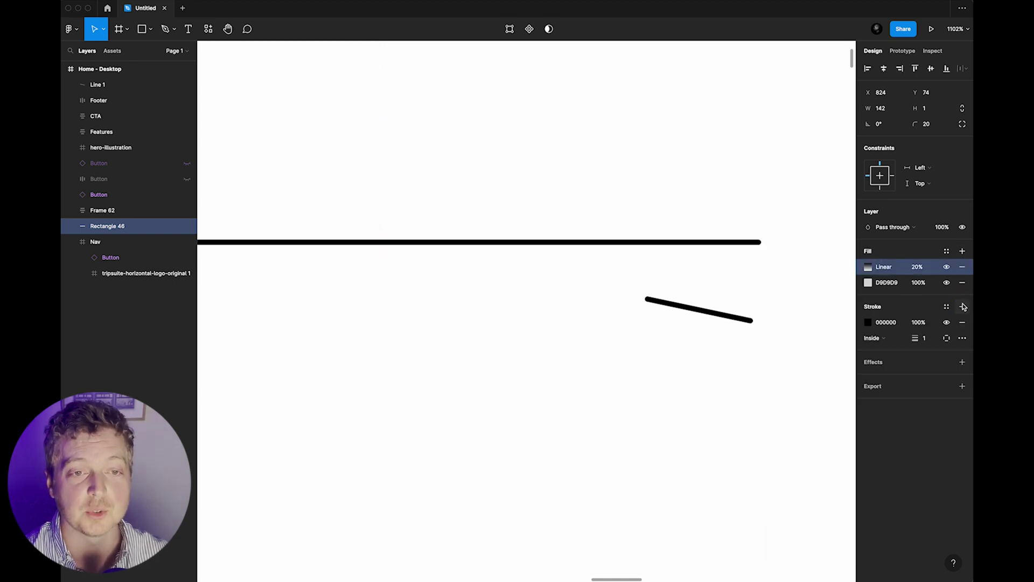
pyautogui.click(884, 338)
pyautogui.click(887, 352)
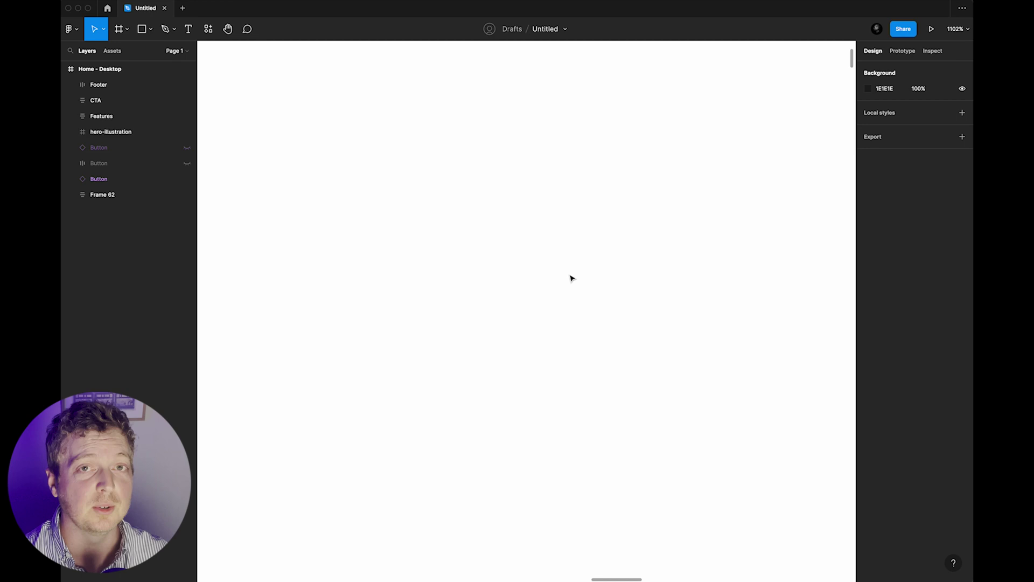
# Step: Pan the canvas with the Hand tool to frame the landing-page hero
pyautogui.click(228, 30)
pyautogui.scroll(-10, 598, 223)
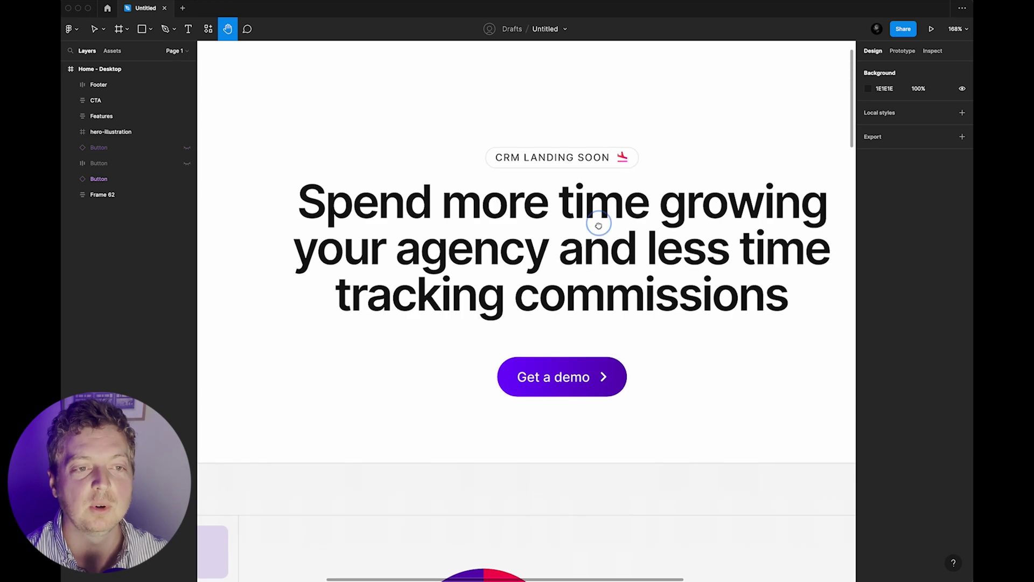
pyautogui.scroll(1, 598, 232)
pyautogui.moveTo(591, 238); pyautogui.dragTo(570, 289)
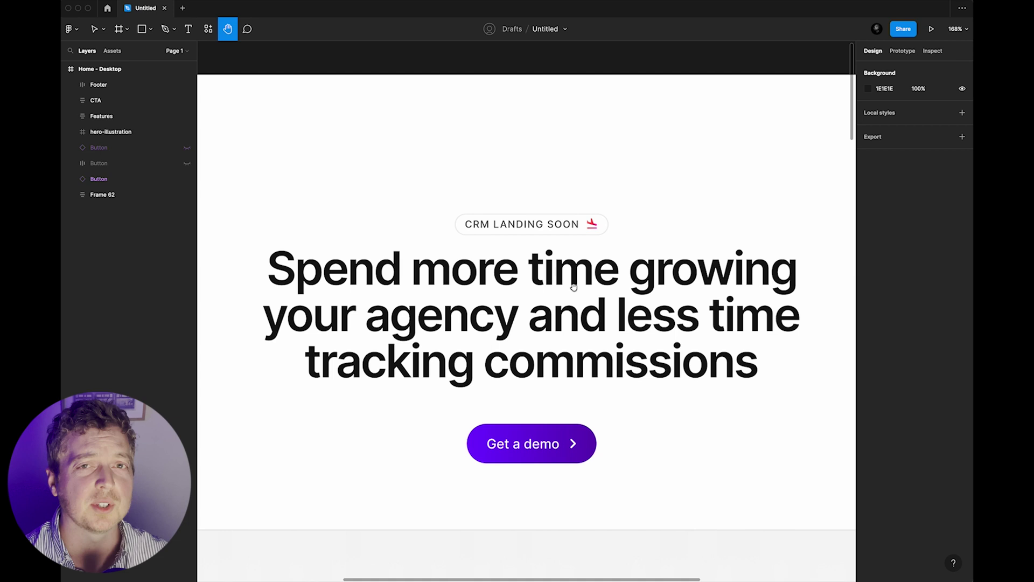
pyautogui.moveTo(573, 287); pyautogui.dragTo(564, 311)
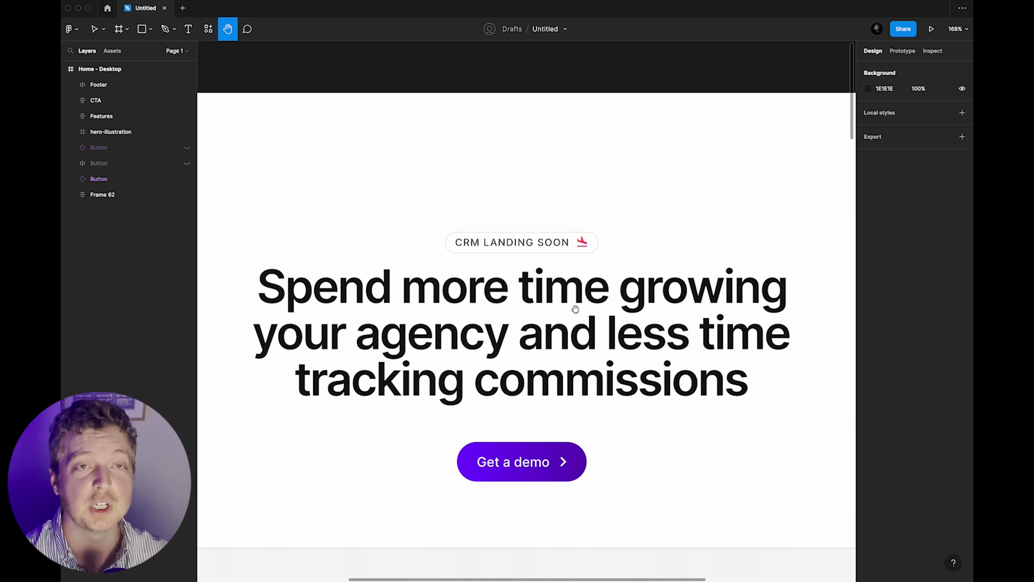
# Step: Pan down past the donut chart, bar chart and Core Features, settling on the donut chart legend
pyautogui.press('v')
pyautogui.scroll(-3, 595, 302)
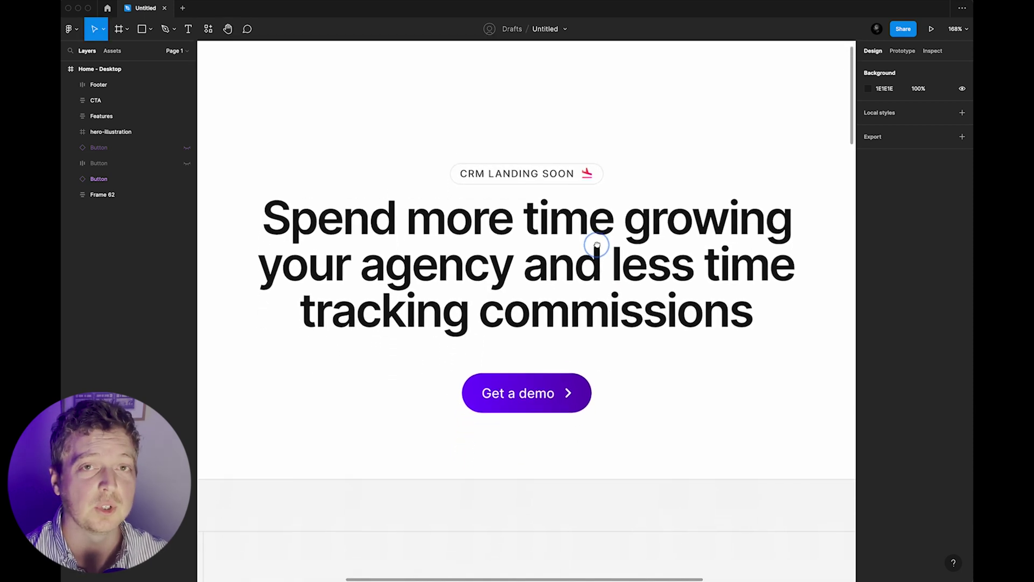
pyautogui.scroll(-2, 597, 244)
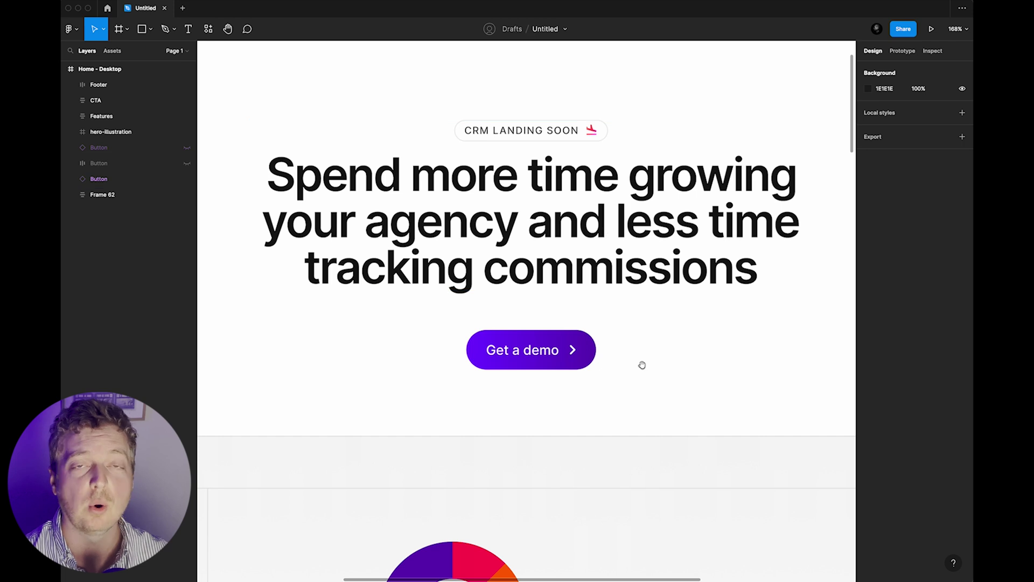
pyautogui.moveTo(640, 383); pyautogui.dragTo(626, 189)
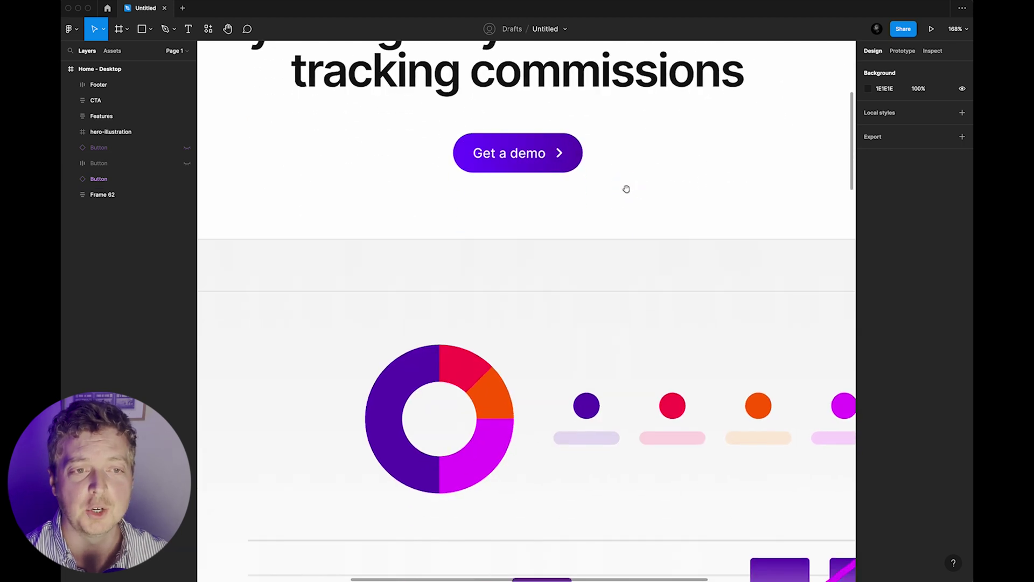
pyautogui.moveTo(655, 324); pyautogui.dragTo(653, 87)
pyautogui.moveTo(659, 278); pyautogui.dragTo(614, 342)
pyautogui.moveTo(644, 231); pyautogui.dragTo(637, 284)
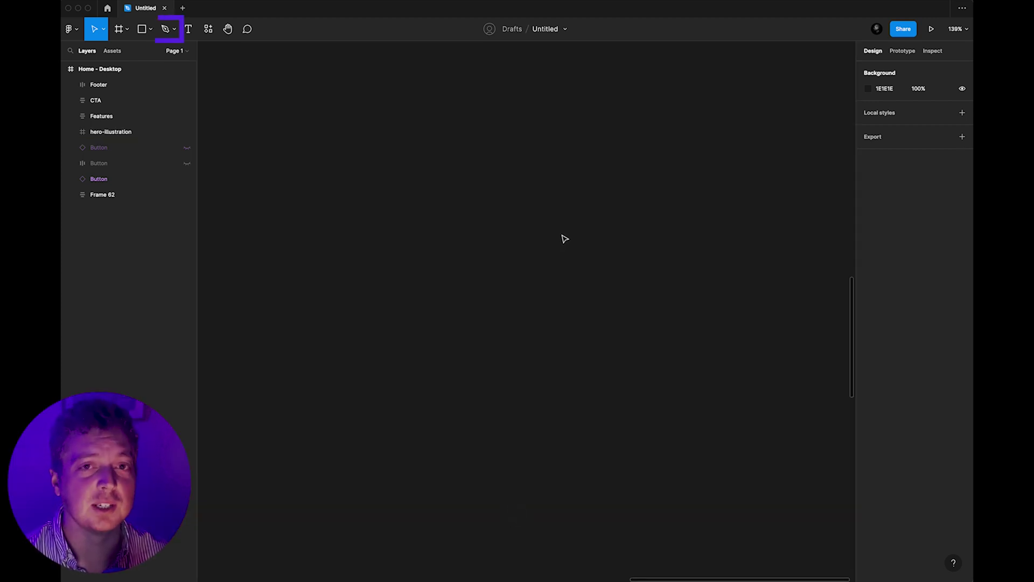
# Step: Undo a test spiral, then pencil-sketch a freehand square, circle and triangle side by side
pyautogui.hotkey('shift', 'p')
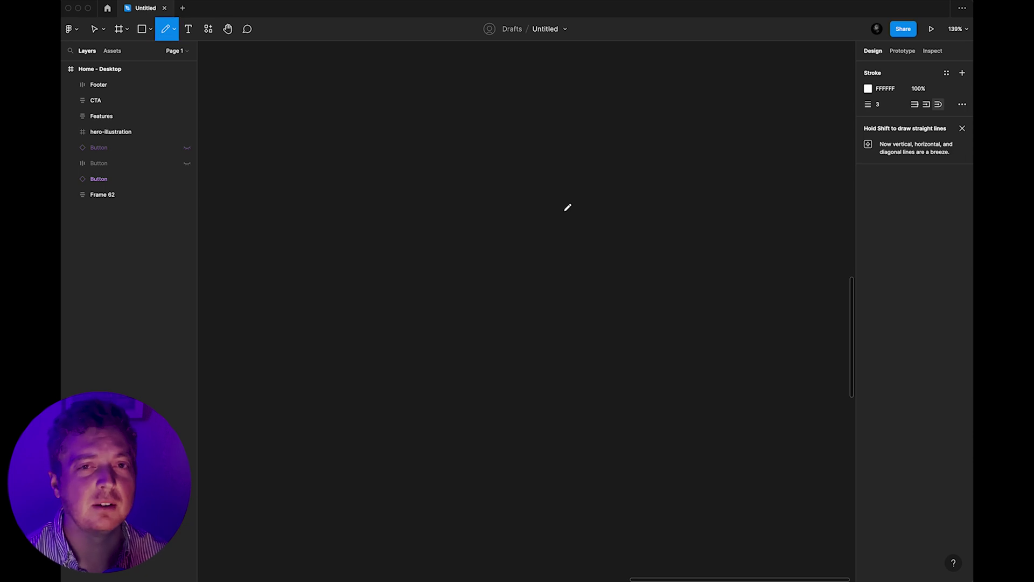
pyautogui.moveTo(565, 210)
pyautogui.mouseDown()
pyautogui.moveTo(540, 230)
pyautogui.moveTo(528, 291)
pyautogui.moveTo(604, 310)
pyautogui.moveTo(607, 241)
pyautogui.moveTo(556, 249)
pyautogui.moveTo(558, 280)
pyautogui.moveTo(584, 263)
pyautogui.mouseUp()
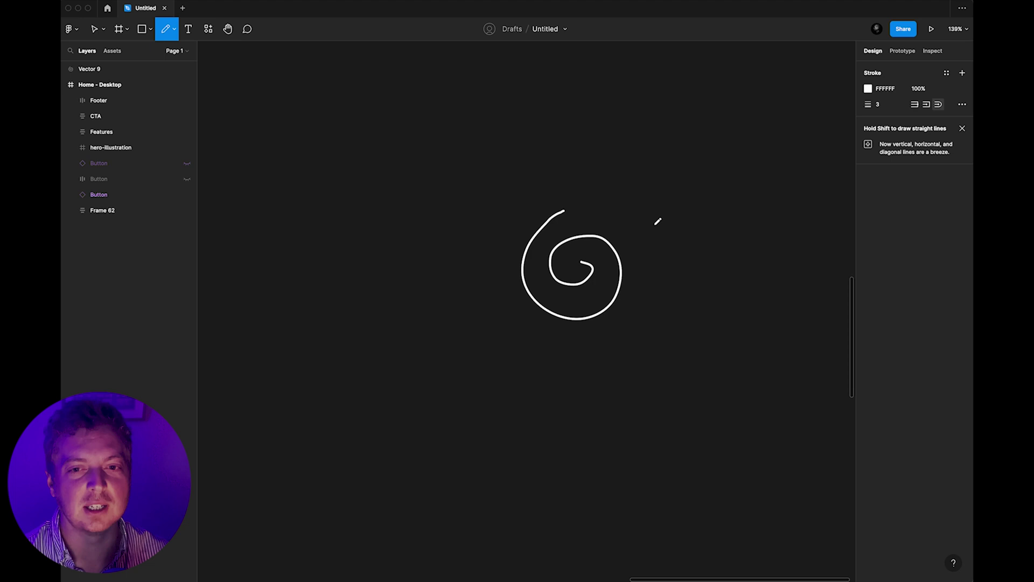
pyautogui.hotkey('ctrl', 'z')
pyautogui.moveTo(525, 223)
pyautogui.mouseDown()
pyautogui.moveTo(515, 310)
pyautogui.moveTo(615, 311)
pyautogui.moveTo(616, 233)
pyautogui.moveTo(525, 221)
pyautogui.mouseUp()
pyautogui.moveTo(707, 229)
pyautogui.mouseDown()
pyautogui.moveTo(688, 226)
pyautogui.moveTo(745, 300)
pyautogui.moveTo(674, 225)
pyautogui.moveTo(639, 295)
pyautogui.moveTo(743, 325)
pyautogui.moveTo(694, 213)
pyautogui.mouseUp()
pyautogui.hscroll(5, 711, 245)
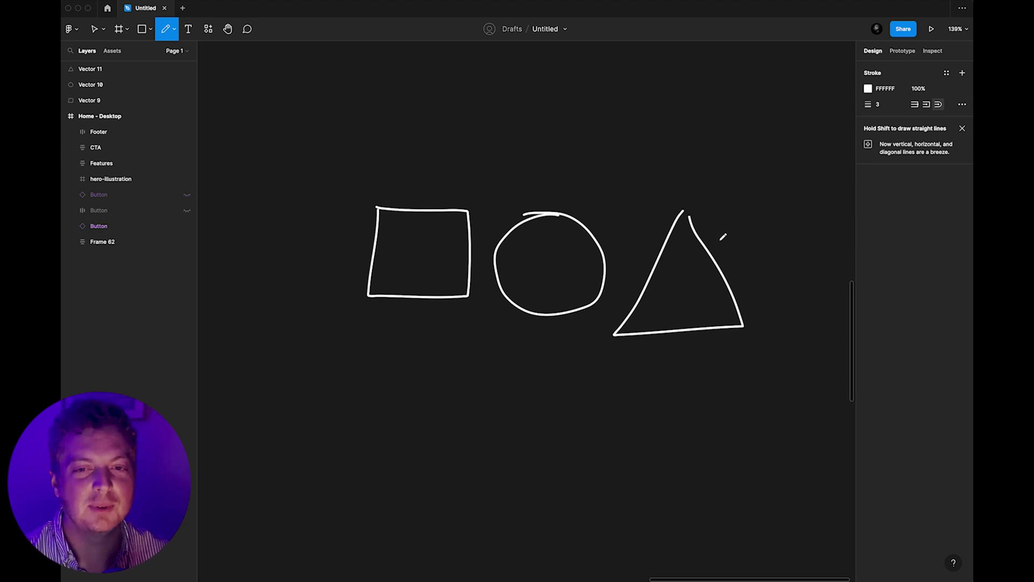
# Step: Select the three sketches, add a fill, and swap so fill is white and stroke D9D9D9
pyautogui.press('Escape')
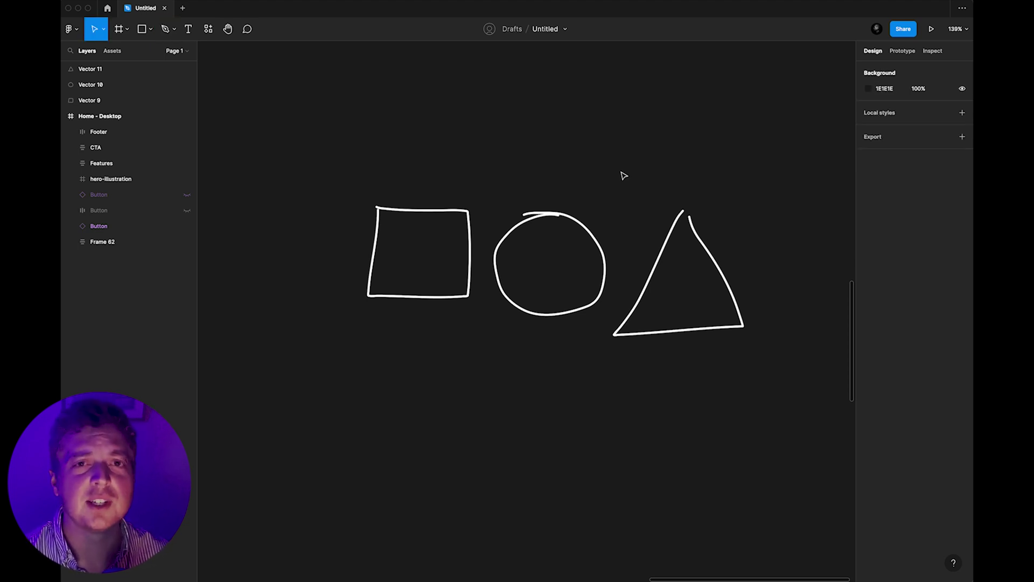
pyautogui.moveTo(747, 184); pyautogui.dragTo(455, 265)
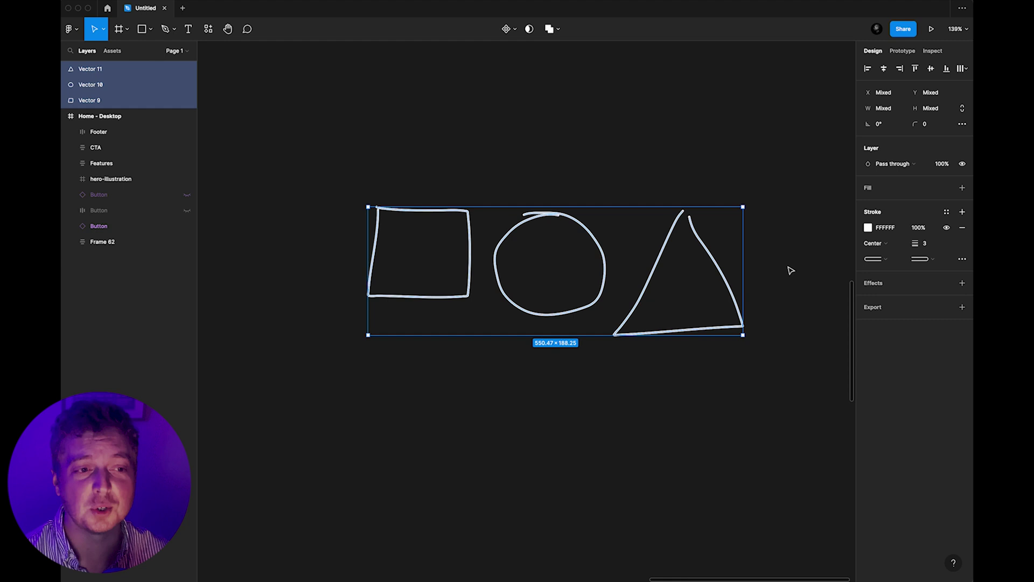
pyautogui.click(962, 188)
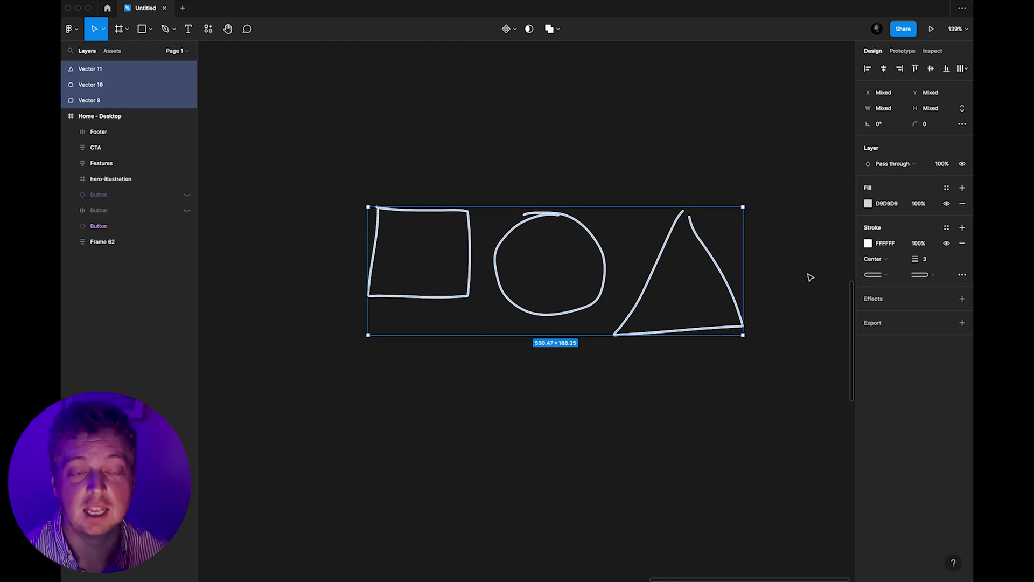
pyautogui.hotkey('shift', 'x')
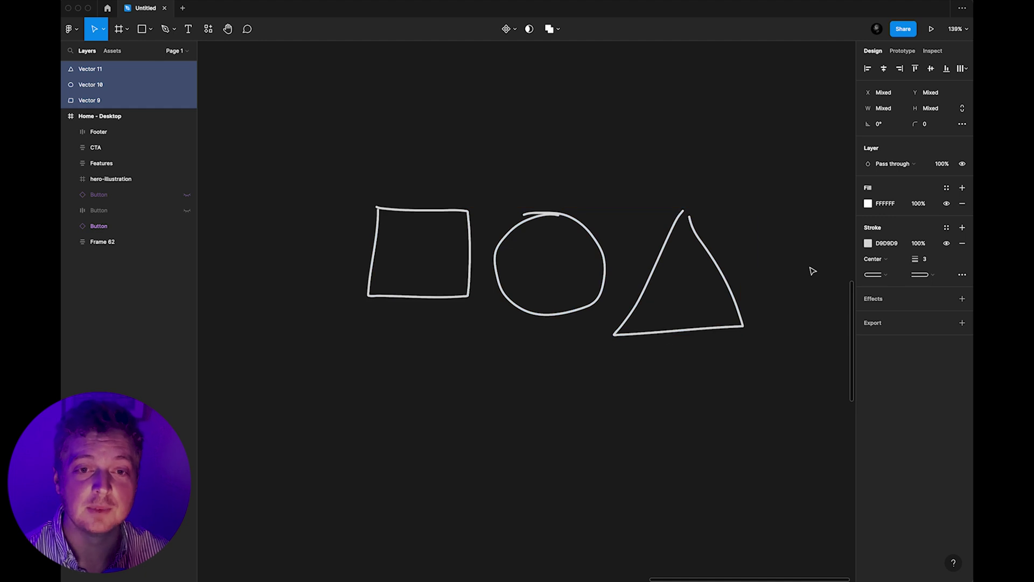
pyautogui.click(811, 270)
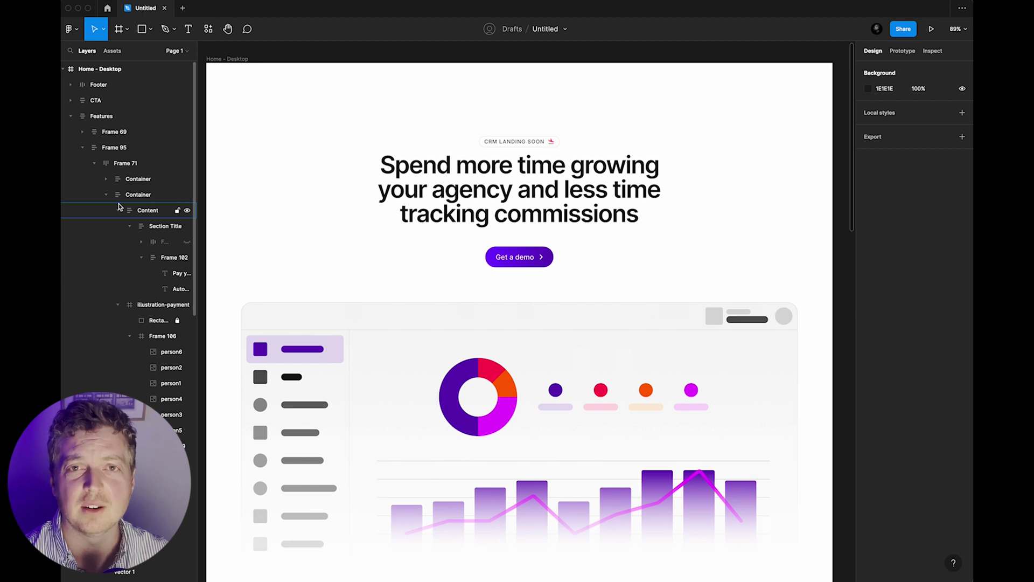
# Step: Scroll the canvas back to the Home - Desktop landing page hero
pyautogui.hscroll(1, 792, 326)
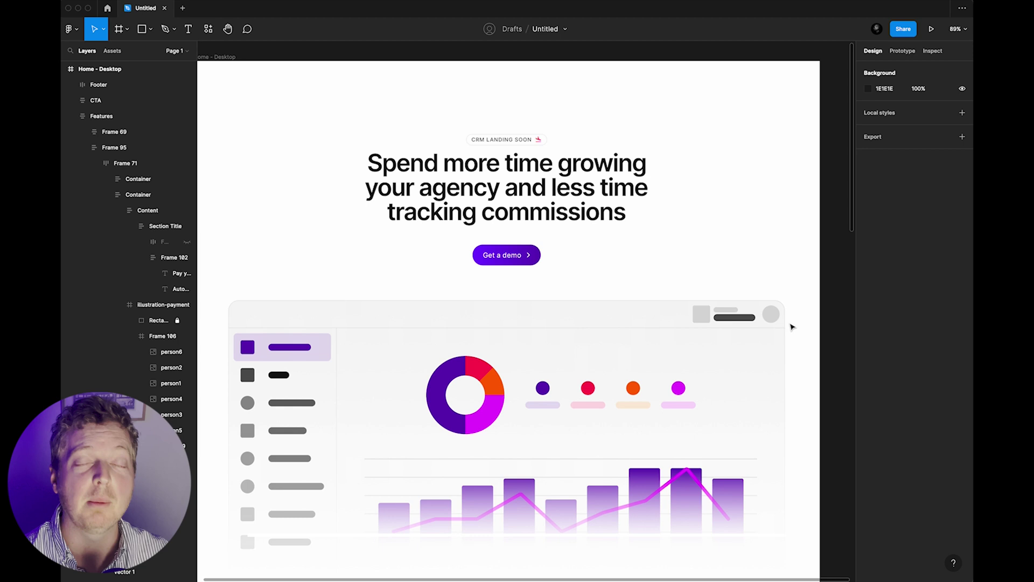
# Step: Hide the Layers panel to widen the canvas and hold Cmd to select nested layers directly
pyautogui.press('super+shift+backslash')
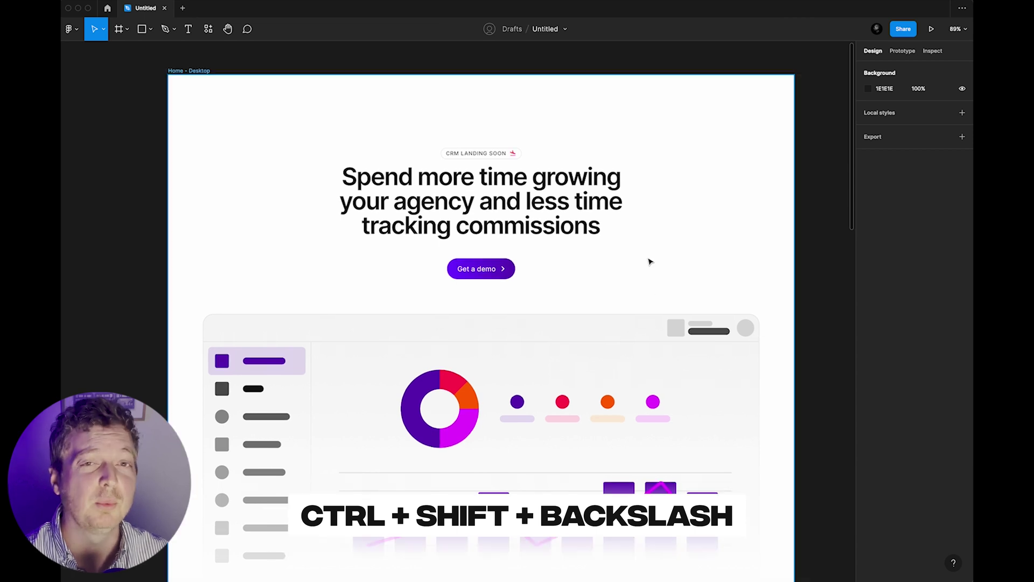
pyautogui.press('super')
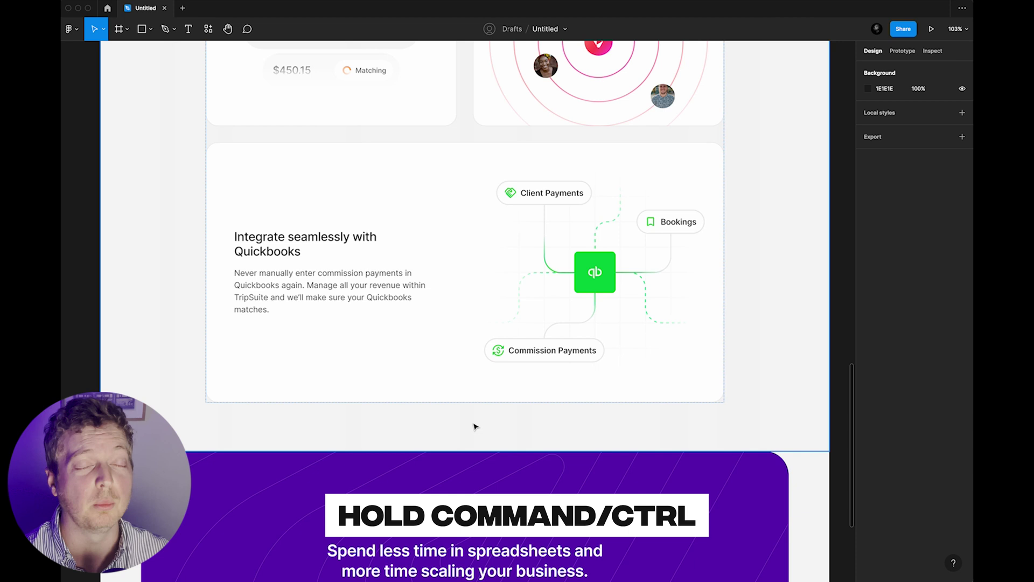
# Step: Select the Quickbooks paragraph, step up to its parent frame and into both text layers, then clear
pyautogui.keyDown('super'); pyautogui.click(358, 300); pyautogui.keyUp('super')
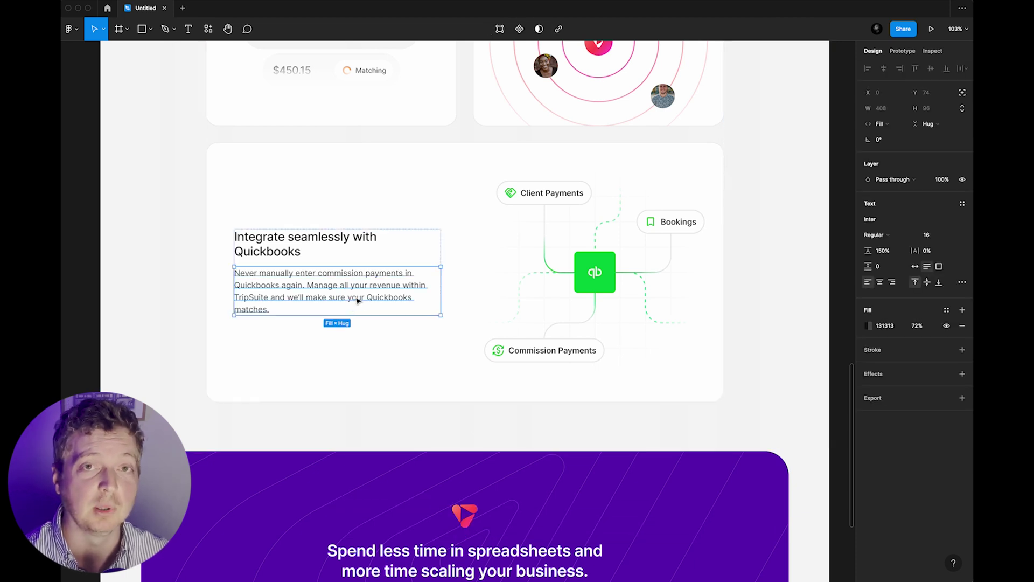
pyautogui.hotkey('shift', 'Return')
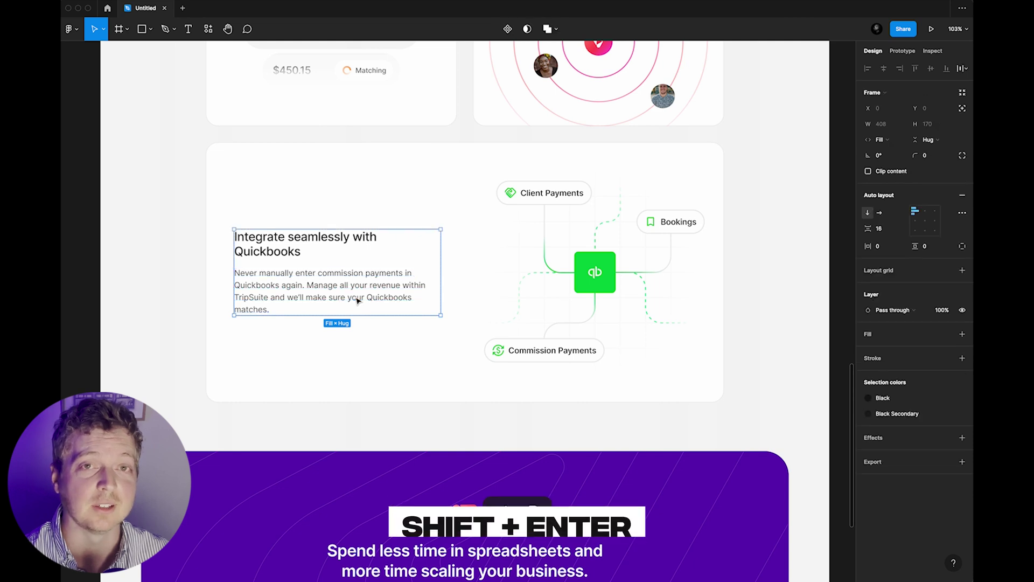
pyautogui.press('Return')
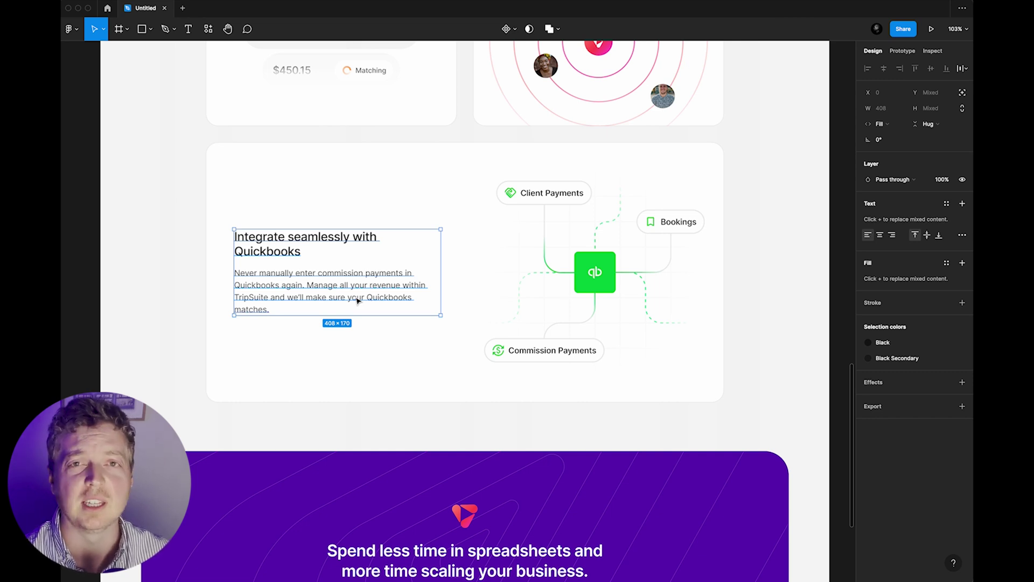
pyautogui.press('Escape')
# Step: Zoom out, drill from the features frame into the four cards, then climb back to the 1440-wide section frame
pyautogui.hotkey('shift', '1')
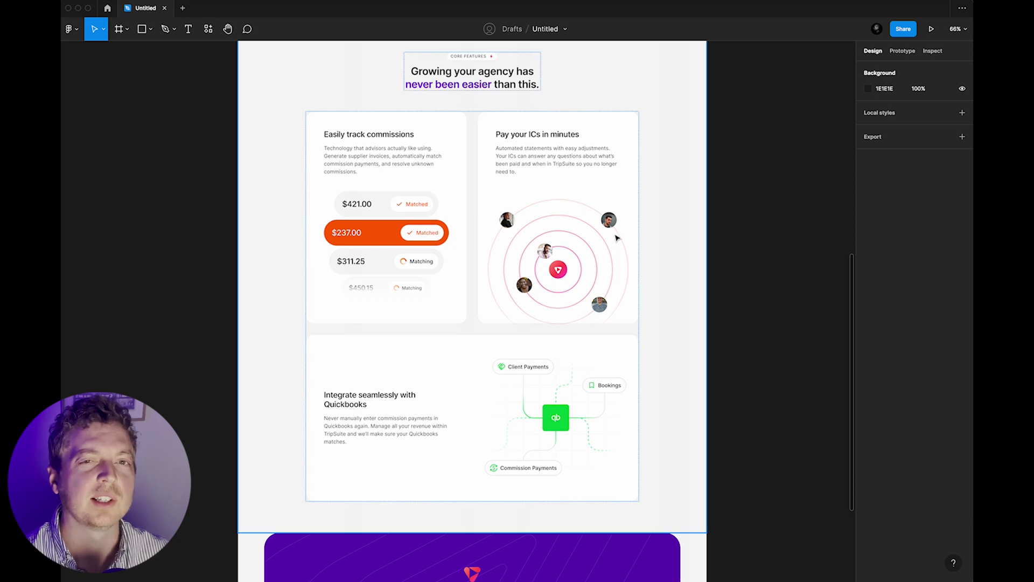
pyautogui.click(532, 270)
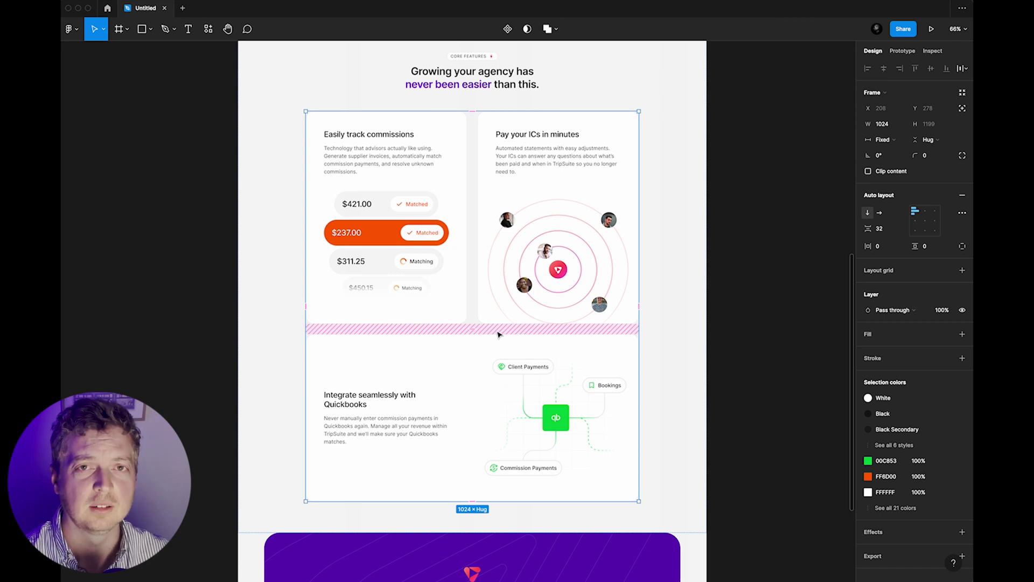
pyautogui.press('Return')
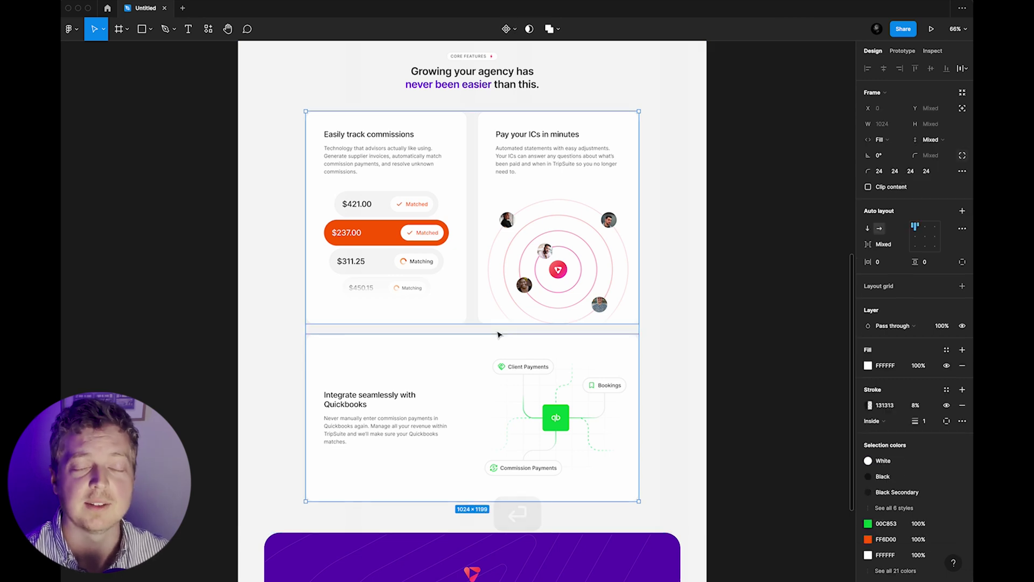
pyautogui.press('Return')
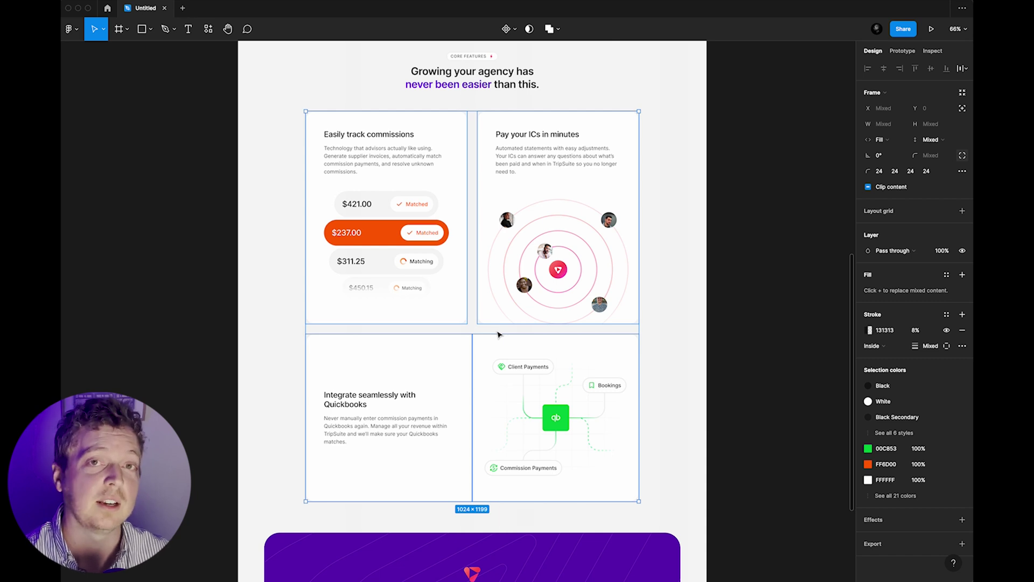
pyautogui.hotkey('shift', 'Return')
pyautogui.hotkey('shift', 'Return')
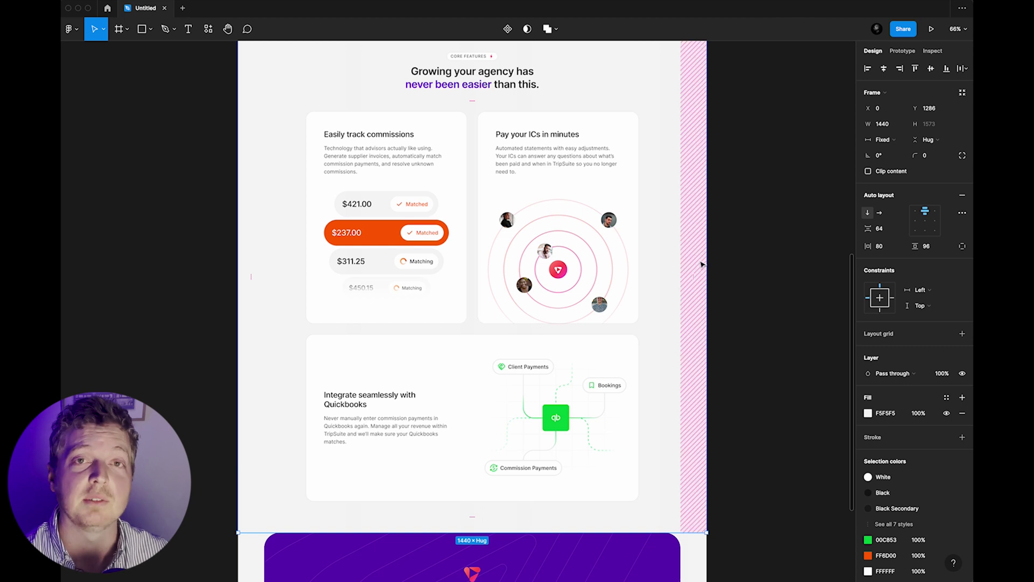
# Step: Select the 'Pay your ICs in minutes' heading in the features section and jump to its body text
pyautogui.click(717, 256)
pyautogui.scroll(5, 633, 159)
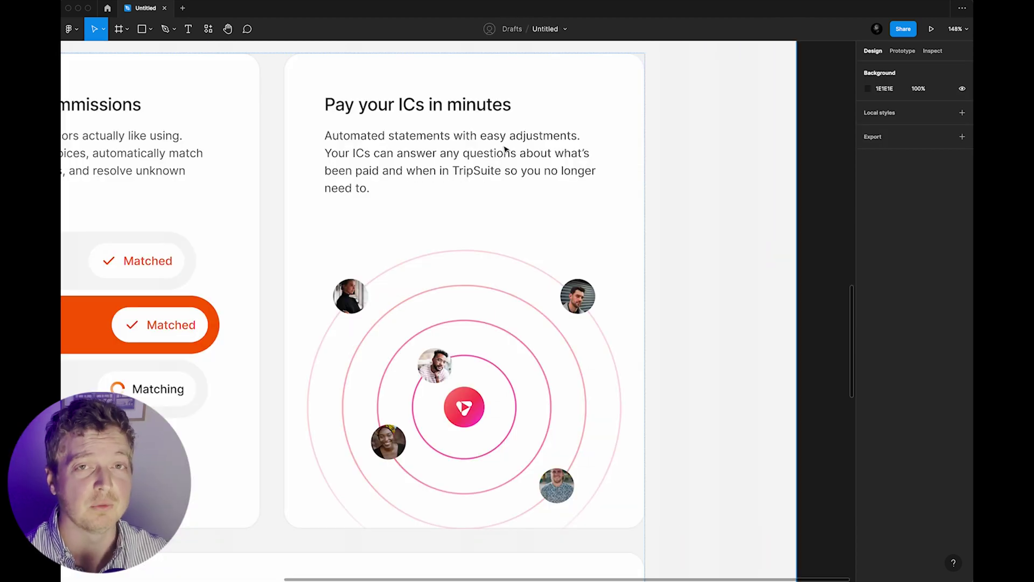
pyautogui.click(459, 110)
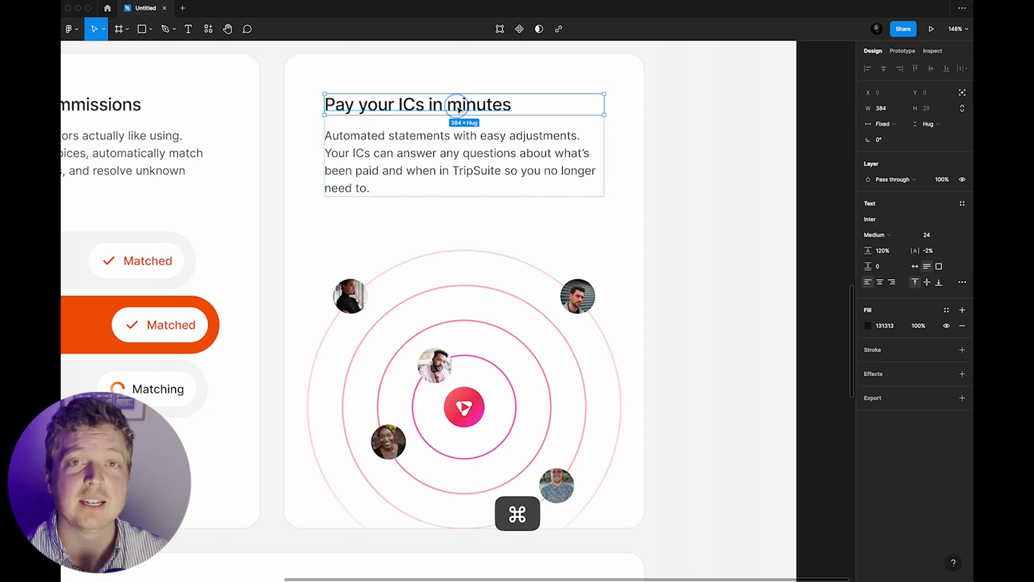
pyautogui.click(495, 108)
pyautogui.press('Tab')
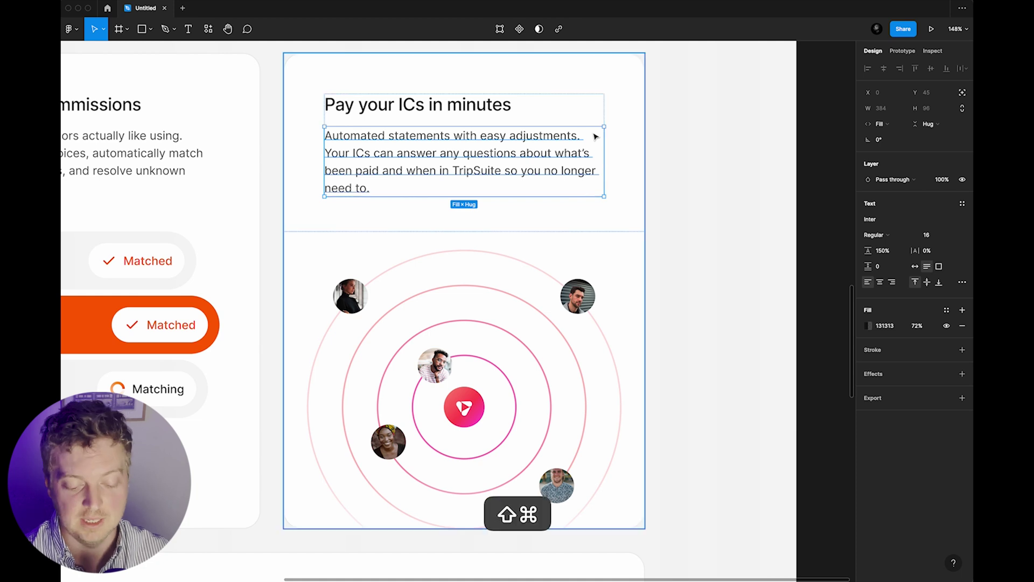
# Step: With the Layers panel showing, move between the heading and body paragraph siblings
pyautogui.press('shift+super+backslash')
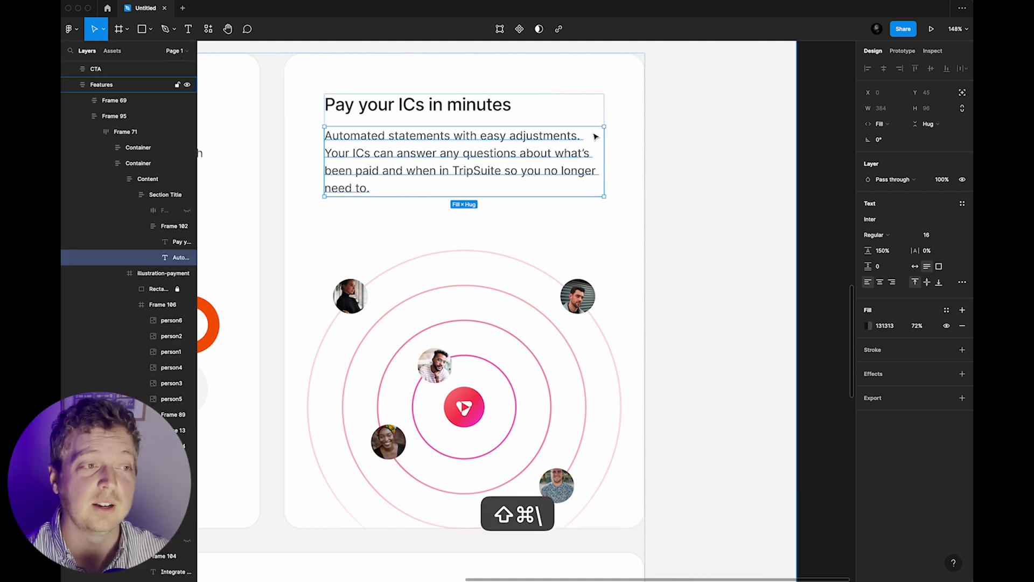
pyautogui.click(463, 106)
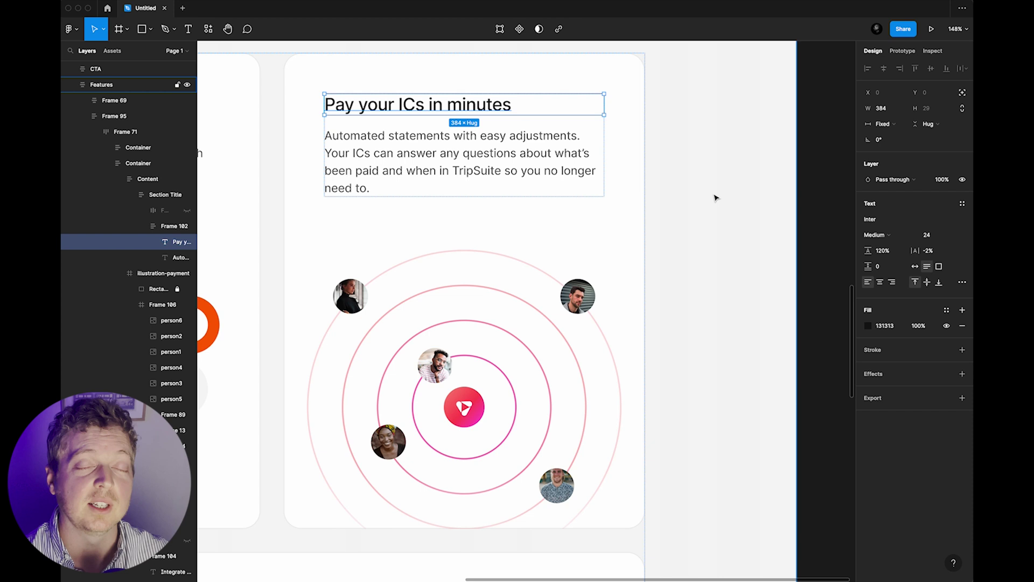
pyautogui.press('Tab')
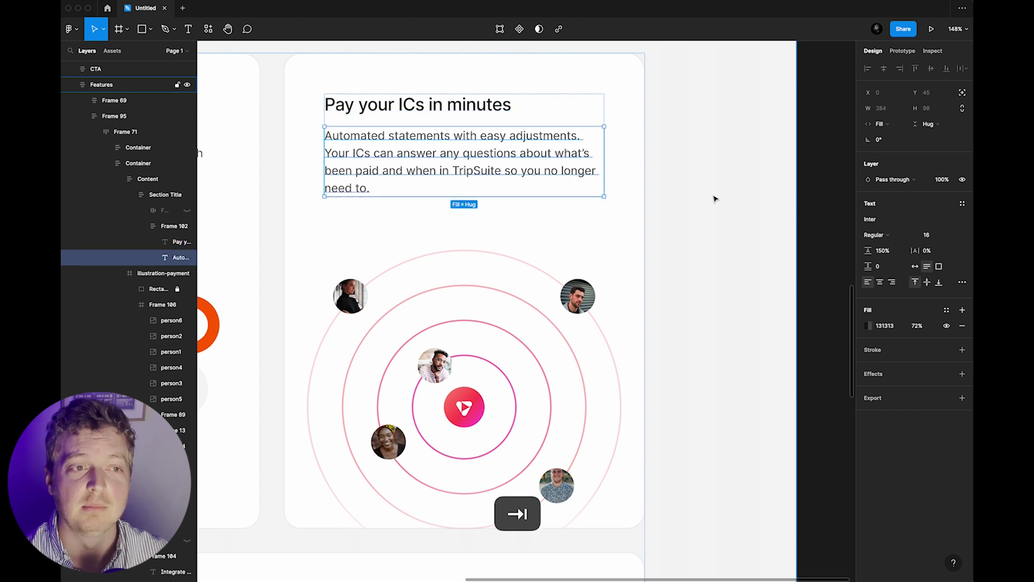
pyautogui.hotkey('shift', 'Tab')
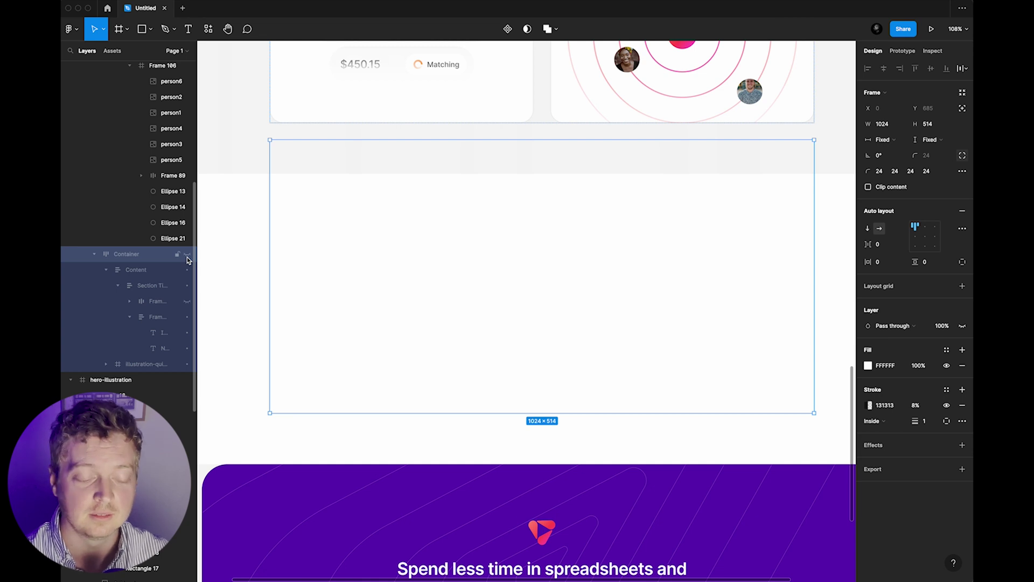
# Step: Collapse the interface to hide the Layers panel and clear the selection
pyautogui.press('shift+super+backslash')
pyautogui.click(210, 272)
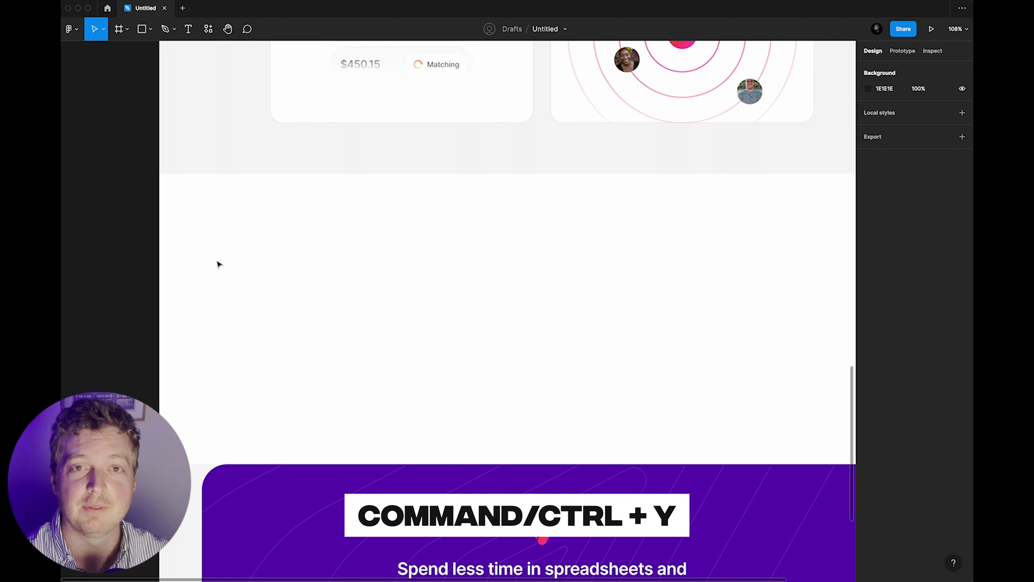
# Step: In outline view, select up from the description to the Quickbooks card frame, hide it, and exit outlines
pyautogui.press('super+y')
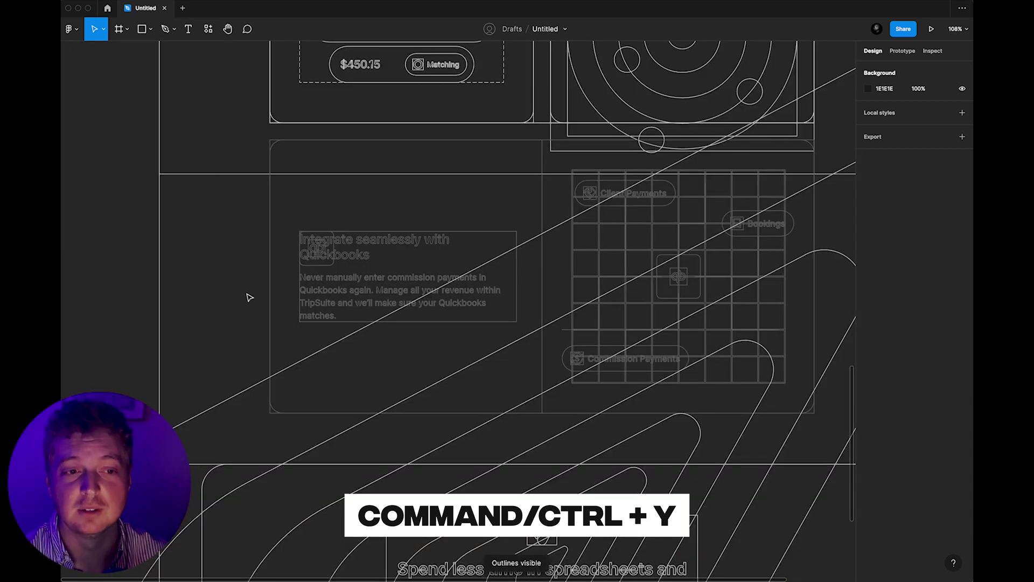
pyautogui.click(327, 281)
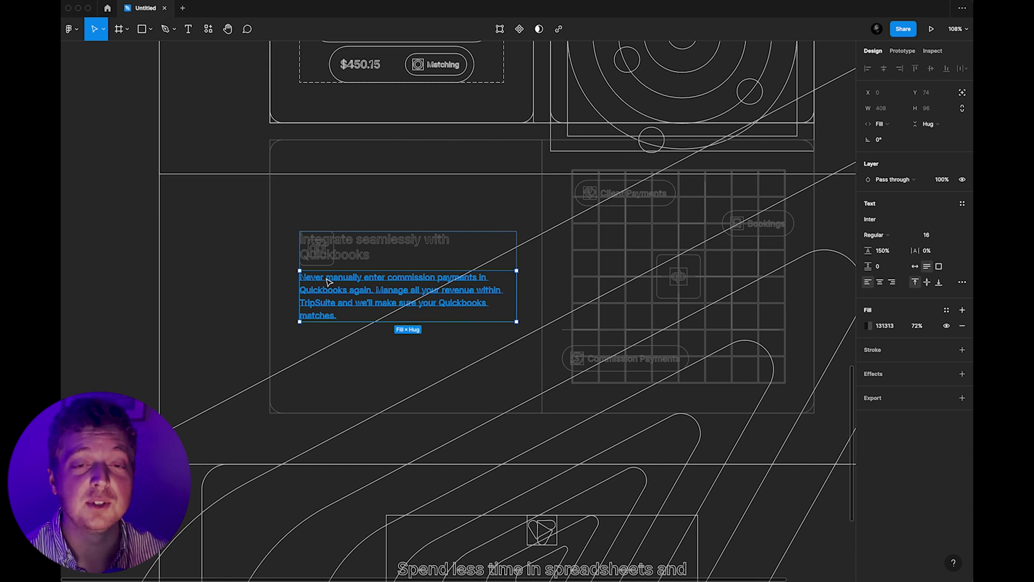
pyautogui.hotkey('shift', 'Return')
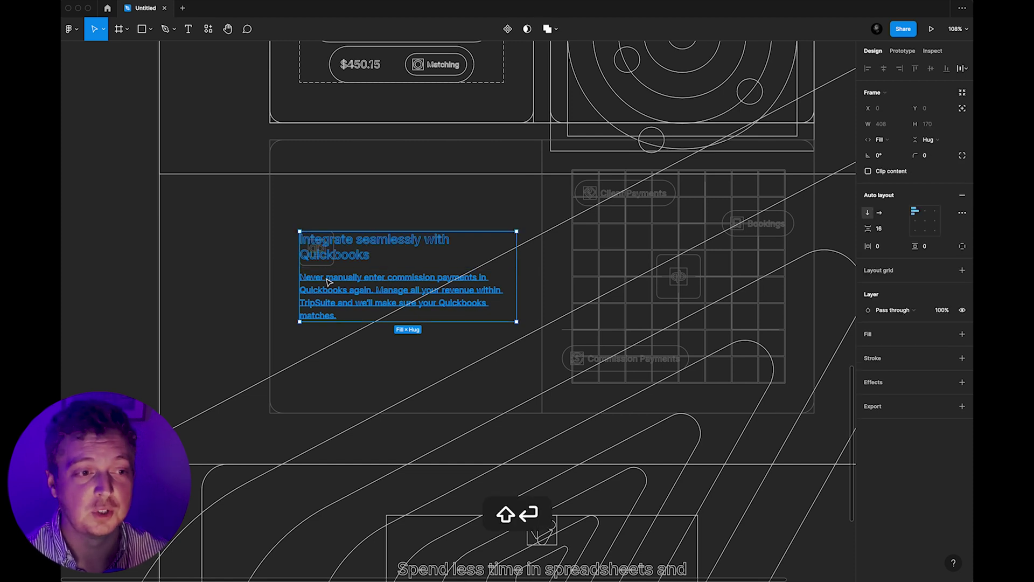
pyautogui.hotkey('shift', 'Return')
pyautogui.hotkey('shift', 'Return')
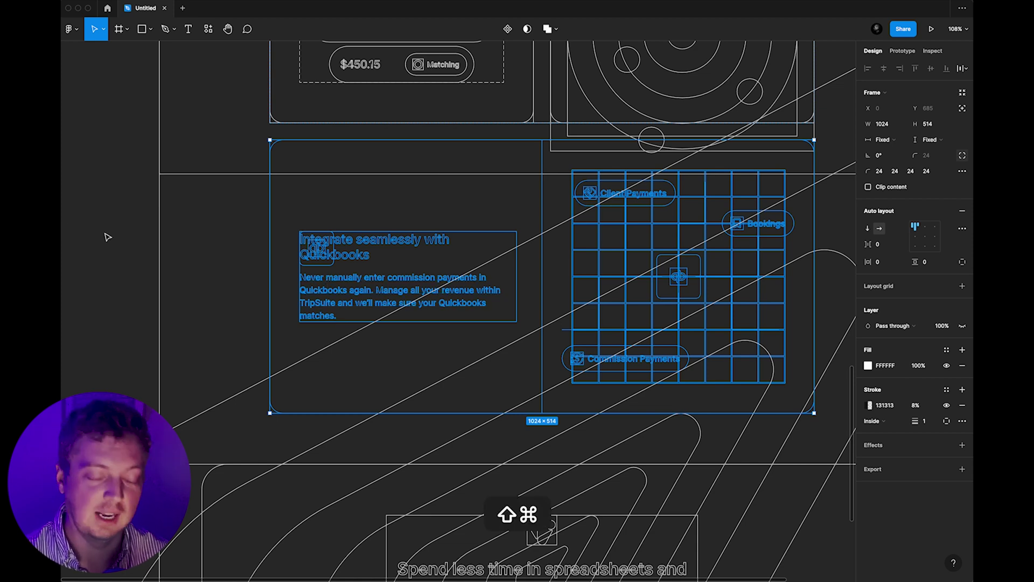
pyautogui.press('shift+super+h')
pyautogui.press('super+y')
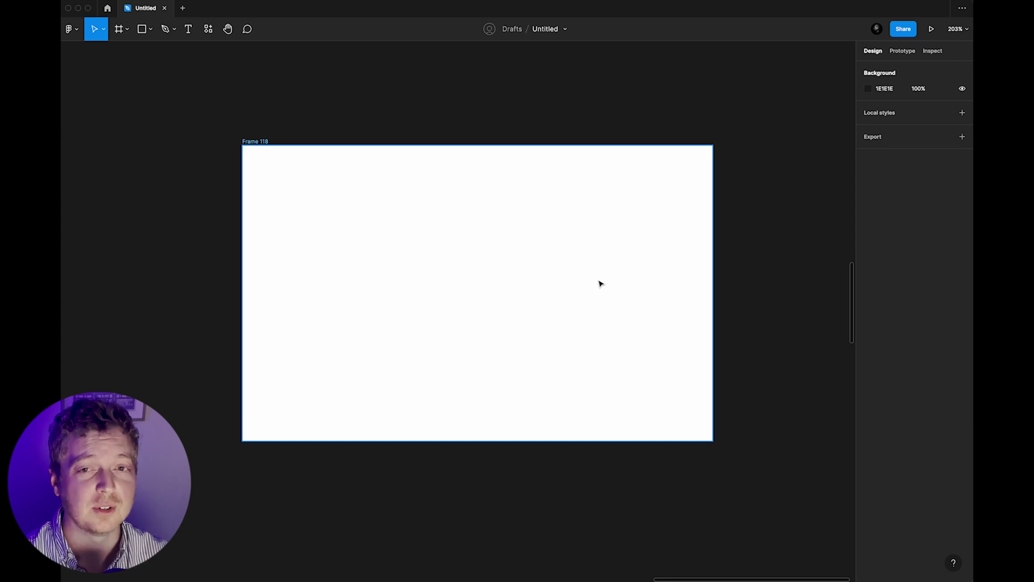
# Step: Draw a 129×129 circle and a 132×132 square beside it with corner radius 9999
pyautogui.press('o')
pyautogui.moveTo(315, 215); pyautogui.dragTo(443, 344)
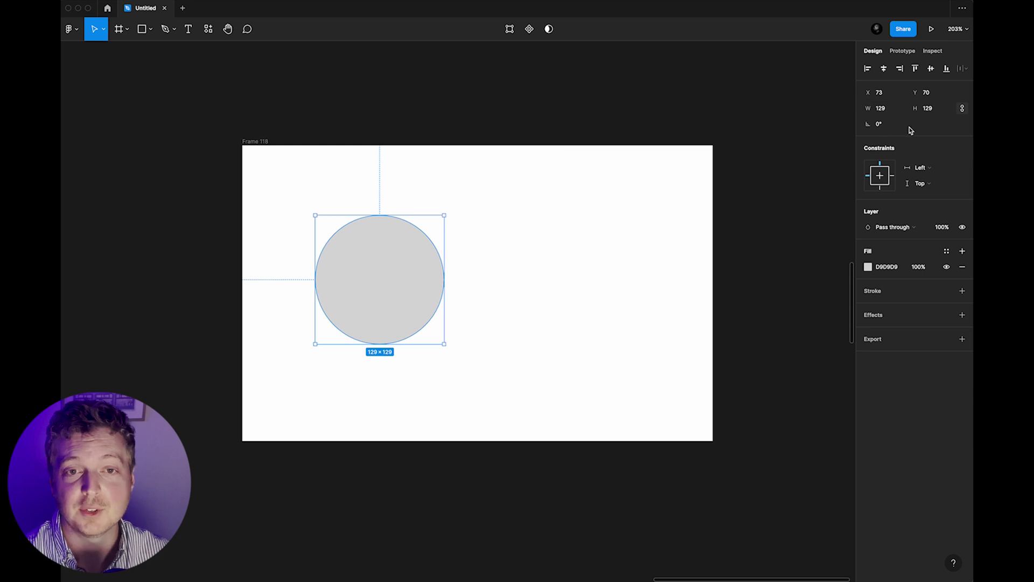
pyautogui.press('r')
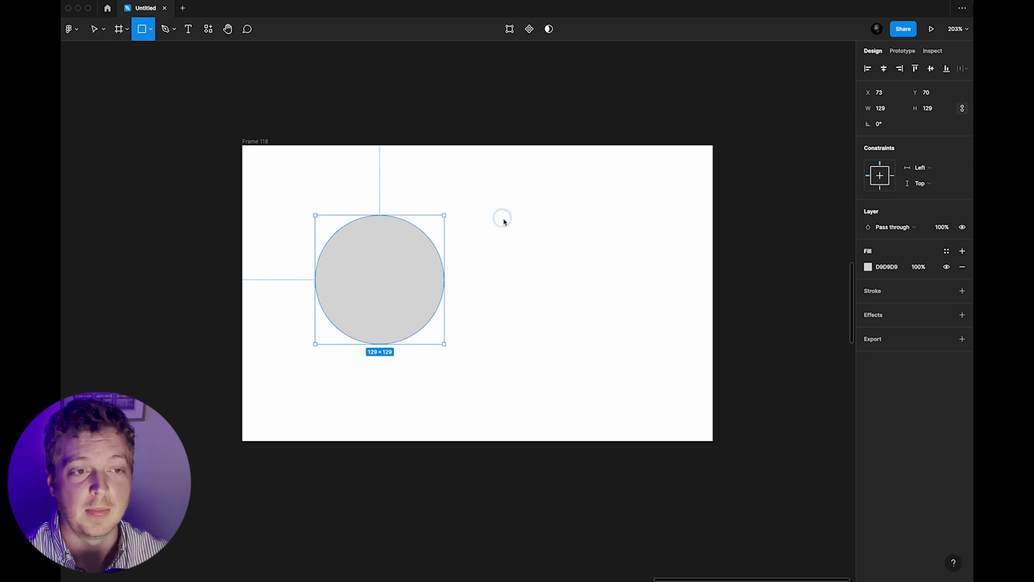
pyautogui.moveTo(502, 217); pyautogui.dragTo(634, 349)
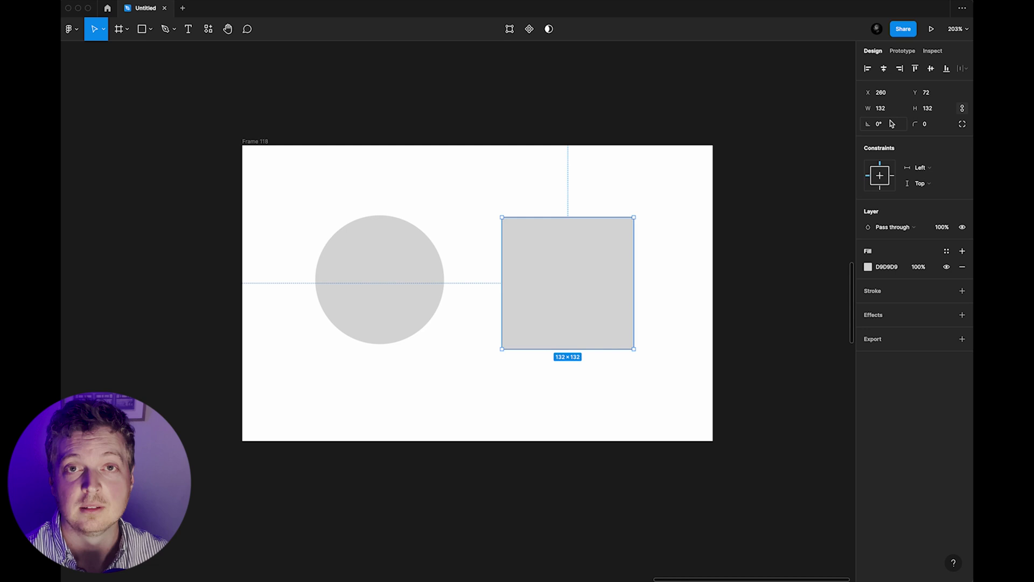
pyautogui.click(936, 125)
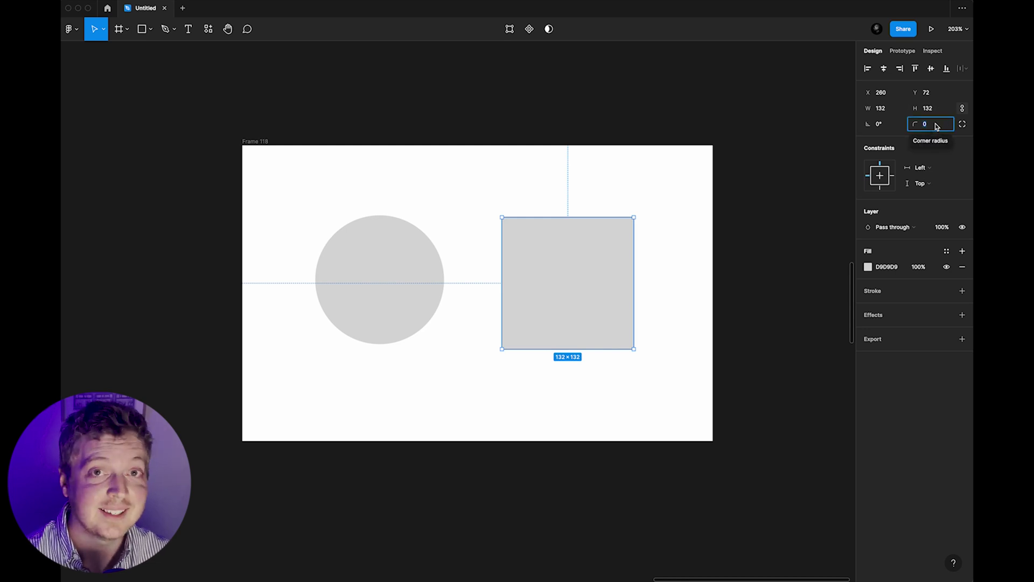
pyautogui.write('9999')
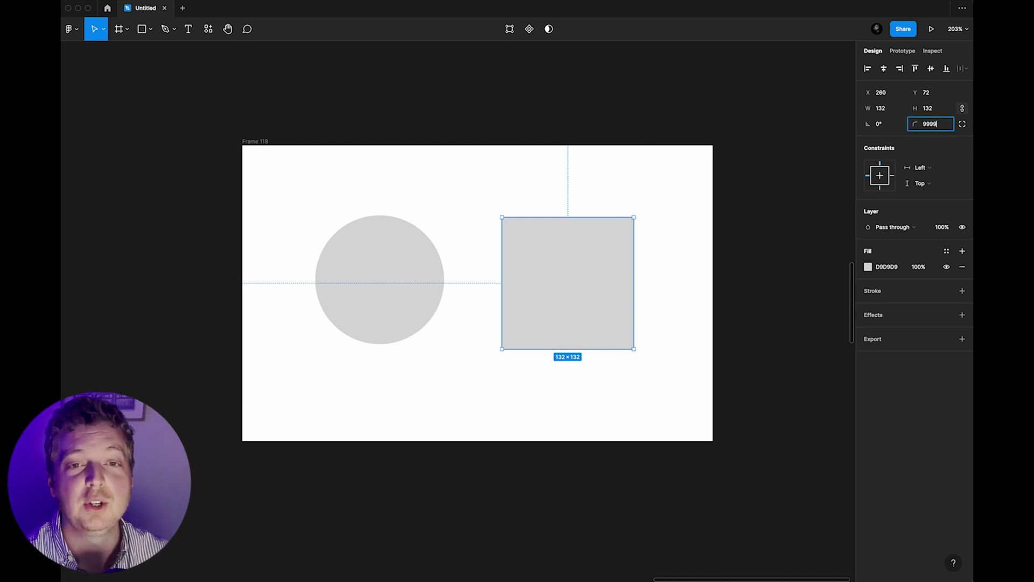
pyautogui.press('Return')
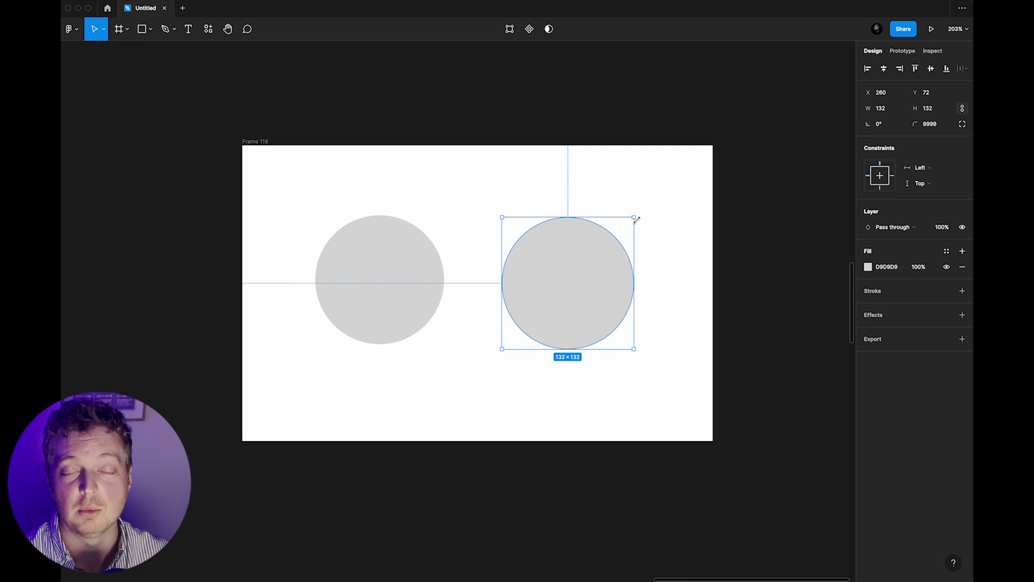
# Step: Undo the rounded square and cancel a duplicate of the circle
pyautogui.press('super+z')
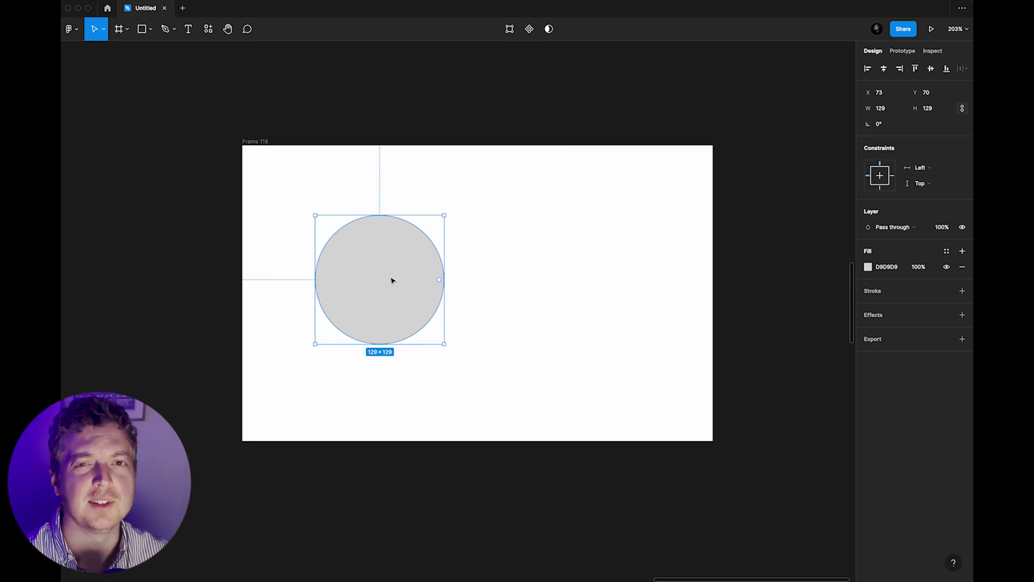
pyautogui.moveTo(392, 281); pyautogui.dragTo(575, 279)
pyautogui.press('Escape')
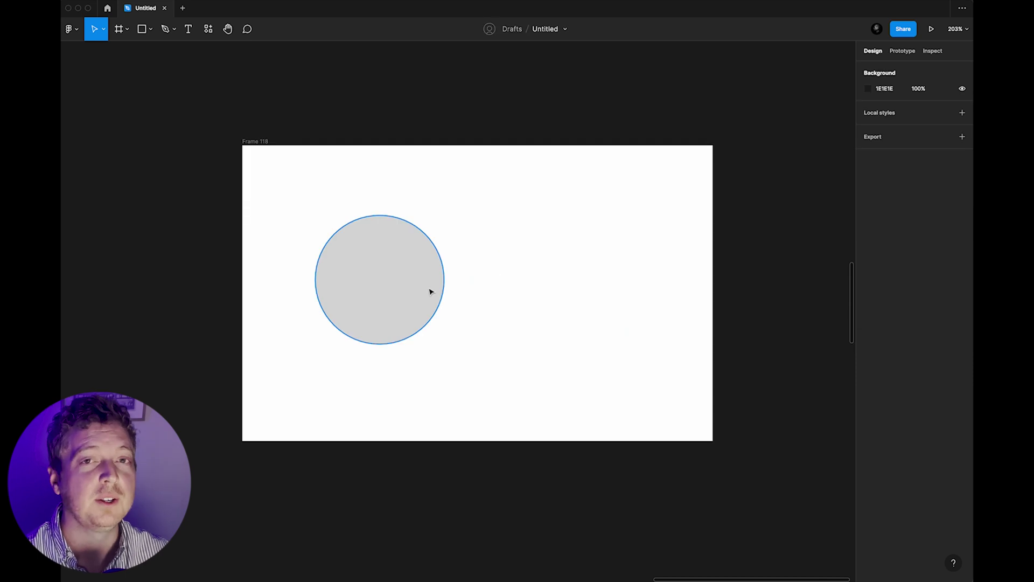
# Step: Reshape the circle's arc, then round the 114×114 square with a 9999 corner radius
pyautogui.click(405, 304)
pyautogui.moveTo(435, 279)
pyautogui.mouseDown()
pyautogui.moveTo(418, 312)
pyautogui.moveTo(376, 321)
pyautogui.moveTo(353, 290)
pyautogui.moveTo(352, 252)
pyautogui.moveTo(393, 233)
pyautogui.moveTo(376, 236)
pyautogui.mouseUp()
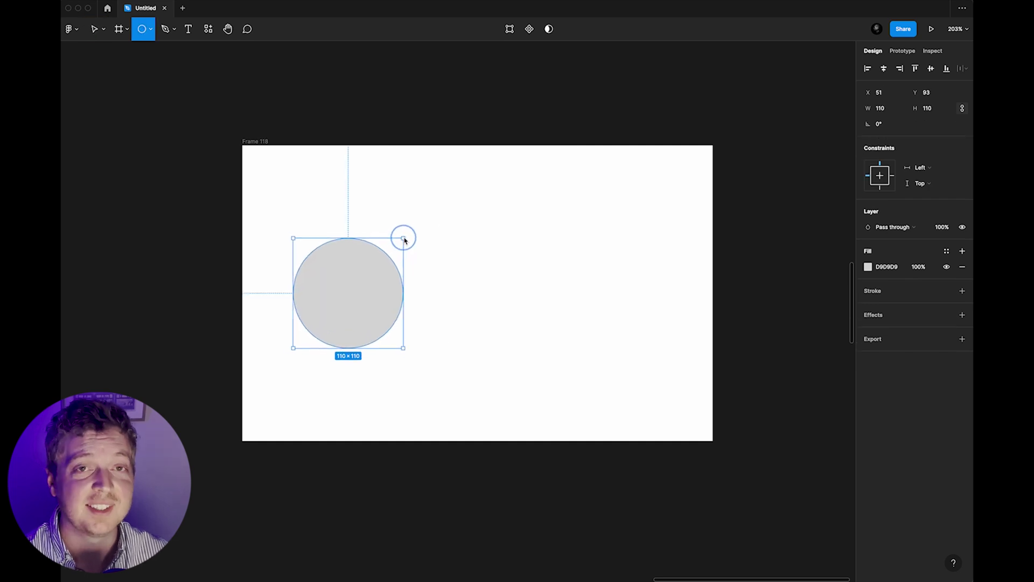
pyautogui.moveTo(404, 236)
pyautogui.mouseDown()
pyautogui.moveTo(524, 321)
pyautogui.moveTo(544, 349)
pyautogui.mouseUp()
pyautogui.press('r')
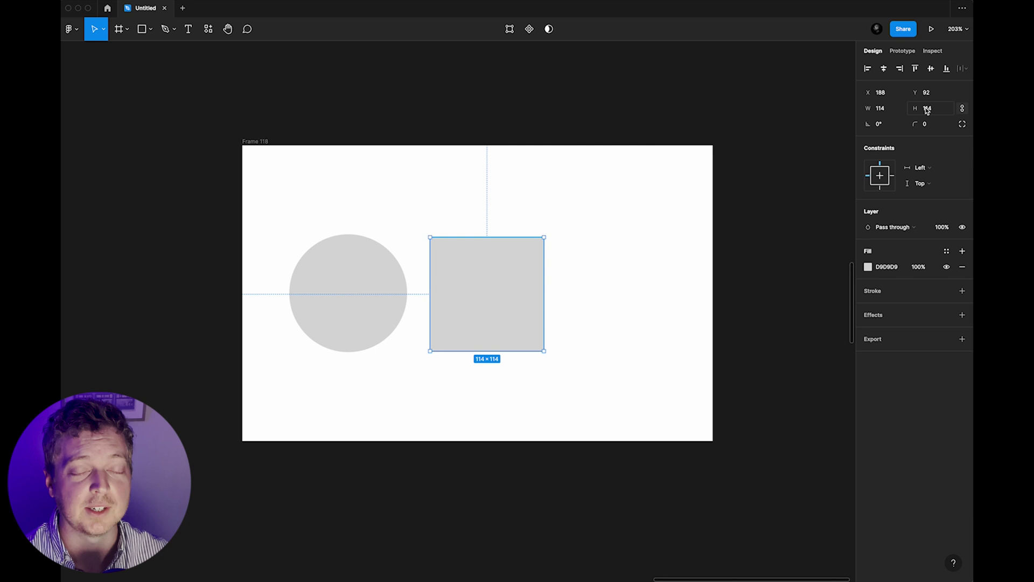
pyautogui.click(925, 125)
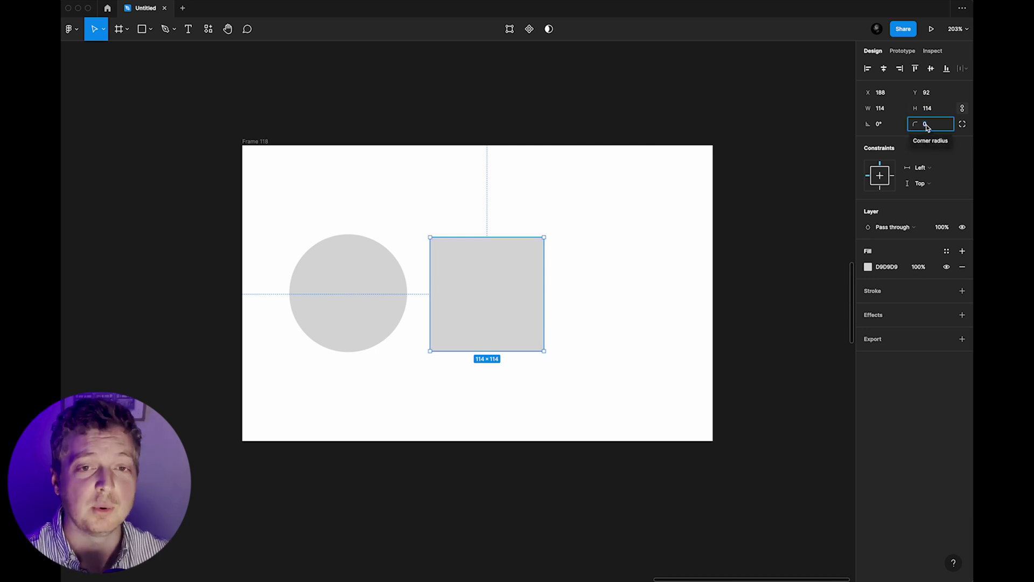
pyautogui.write('9999')
pyautogui.press('Return')
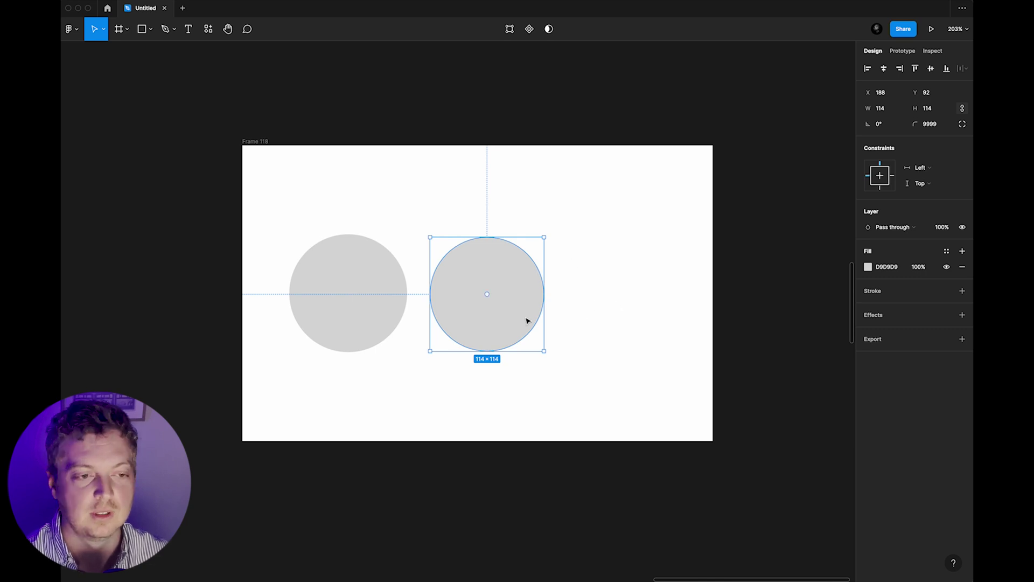
# Step: Nudge the new circle slightly right and select both circles together
pyautogui.moveTo(527, 321); pyautogui.dragTo(532, 311)
pyautogui.click(614, 303)
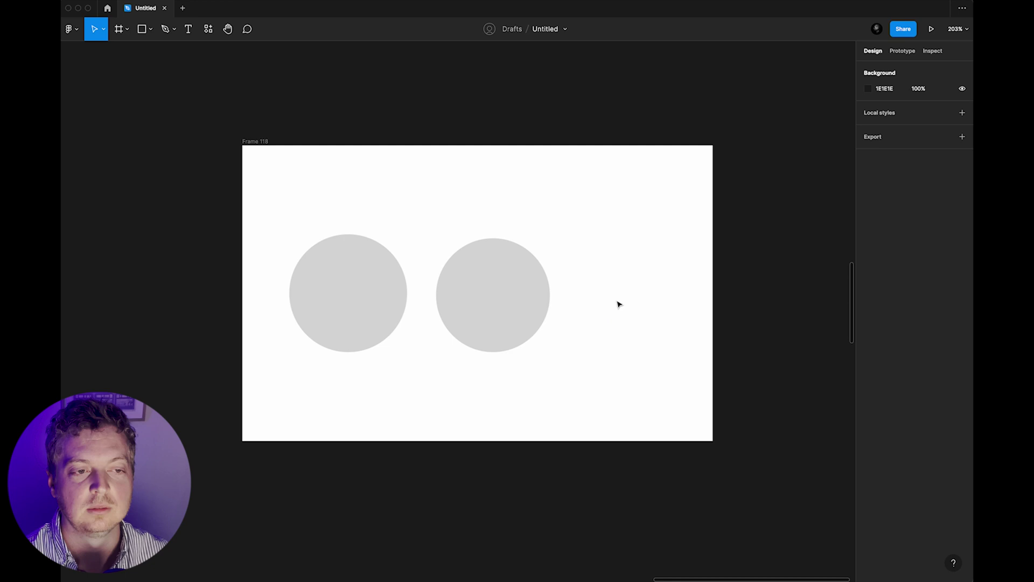
pyautogui.click(381, 291)
pyautogui.keyDown('shift'); pyautogui.click(462, 295); pyautogui.keyUp('shift')
# Step: Browse plugins in the Resources panel, then draw a grey circle in the frame
pyautogui.click(207, 31)
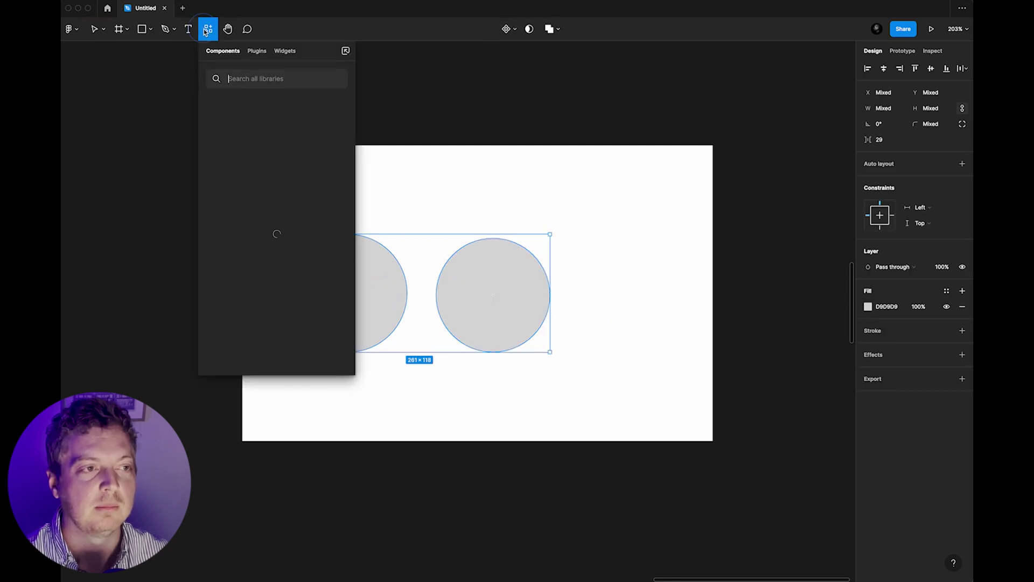
pyautogui.click(257, 50)
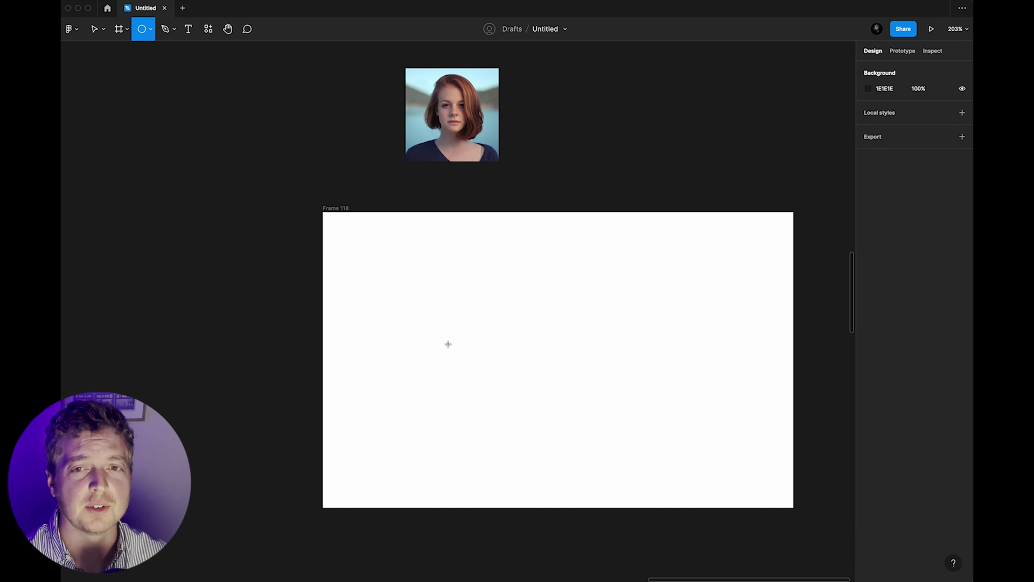
pyautogui.moveTo(441, 350)
pyautogui.mouseDown()
pyautogui.moveTo(480, 307)
pyautogui.moveTo(604, 399)
pyautogui.mouseUp()
pyautogui.press('r')
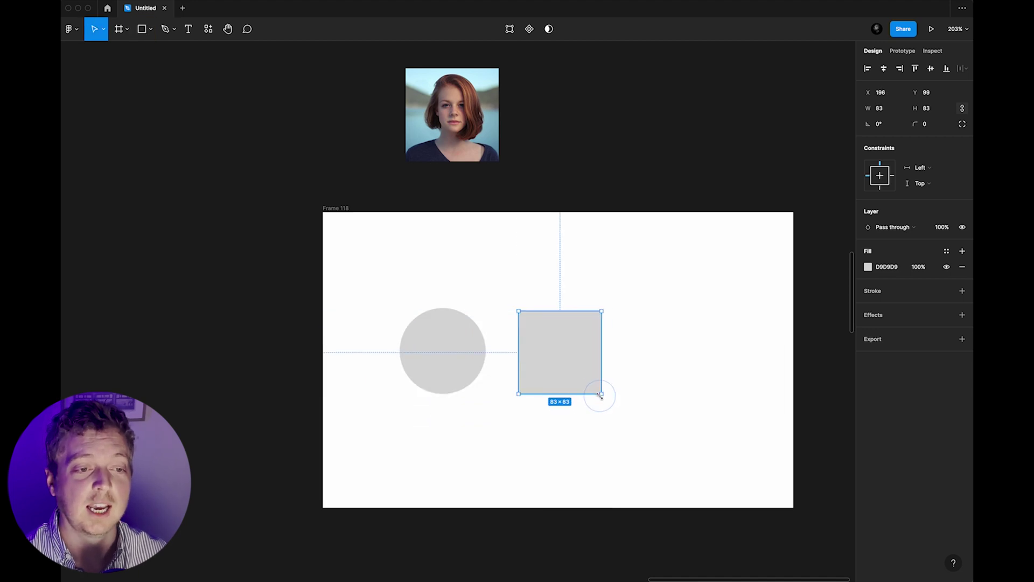
# Step: Copy the portrait photo's properties and paste its fill onto both the circle and the square
pyautogui.click(468, 124)
pyautogui.press('alt+super+c')
pyautogui.click(448, 385)
pyautogui.press('alt+super+v')
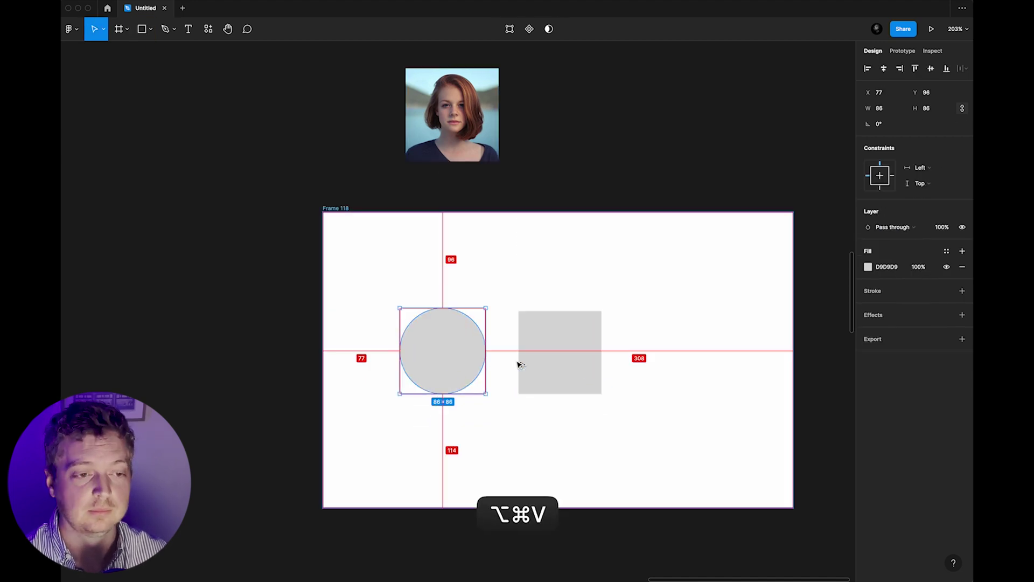
pyautogui.click(541, 355)
pyautogui.press('alt+super+v')
pyautogui.click(629, 313)
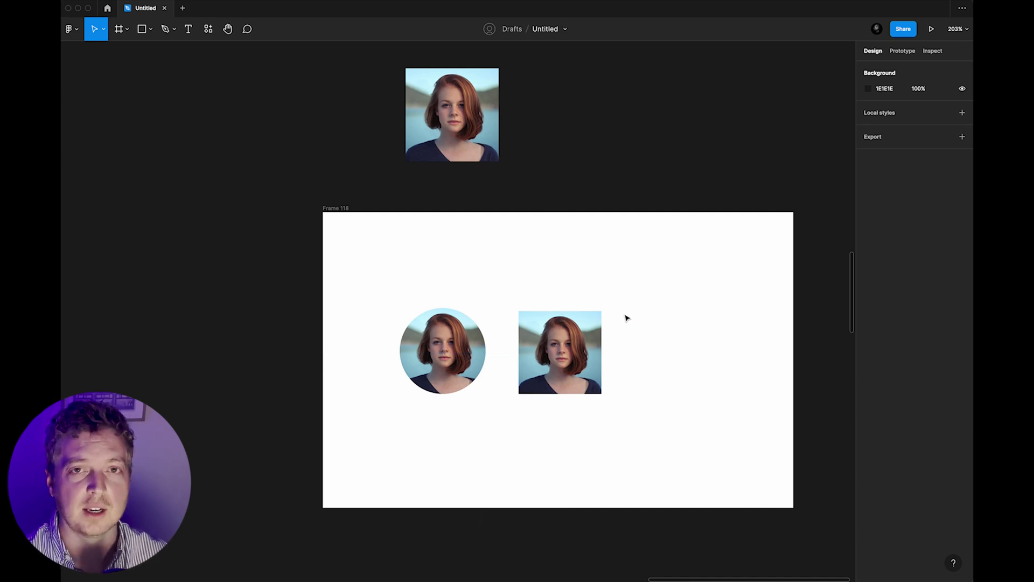
pyautogui.click(459, 358)
# Step: Give the portrait-filled square a 9999 corner radius
pyautogui.click(533, 358)
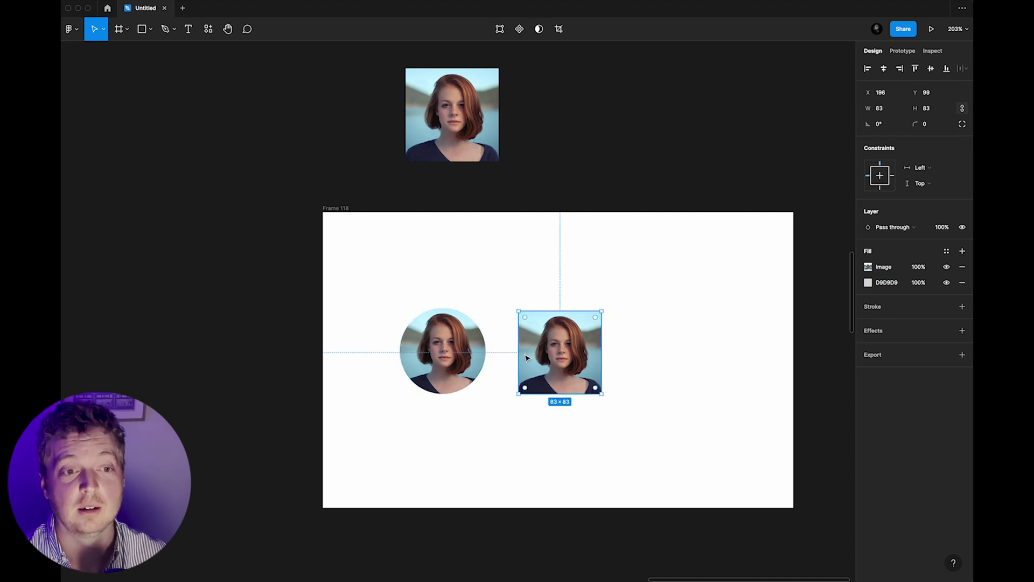
pyautogui.click(925, 124)
pyautogui.write('9')
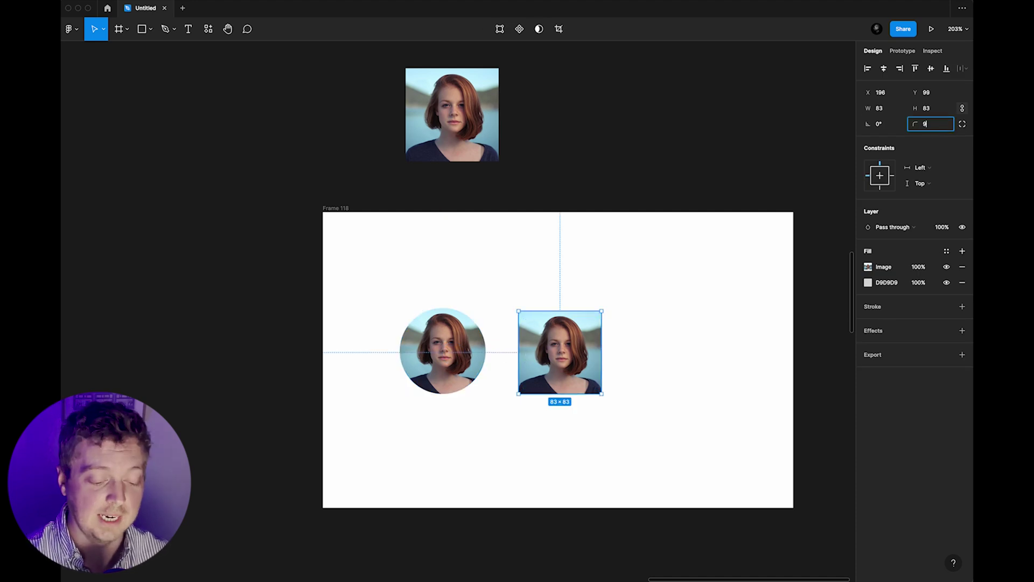
pyautogui.write('9999')
pyautogui.press('Return')
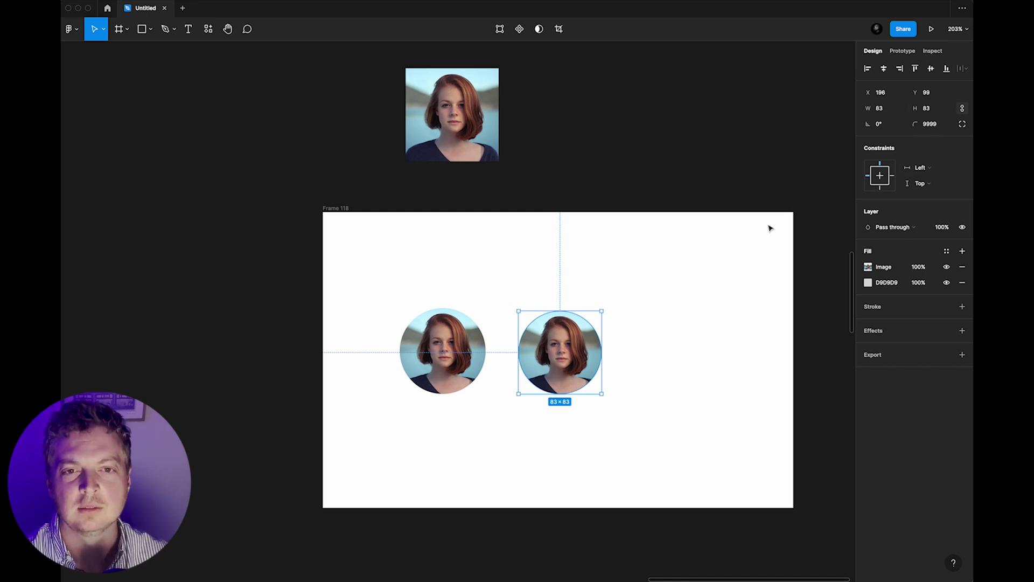
# Step: Adjust the right portrait shape's corner radius, trying 8, then stepping it back up to stay round
pyautogui.click(463, 352)
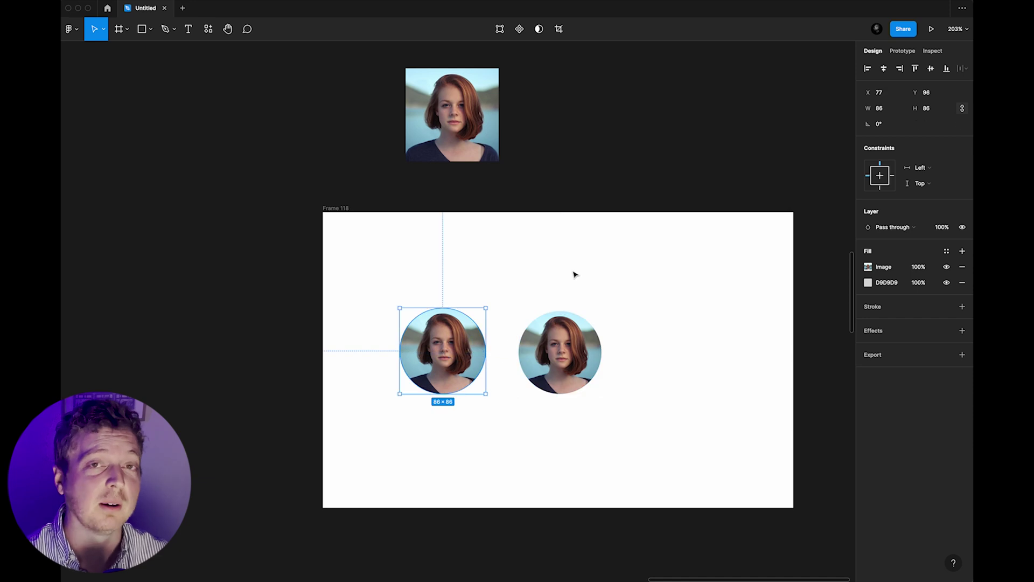
pyautogui.click(584, 363)
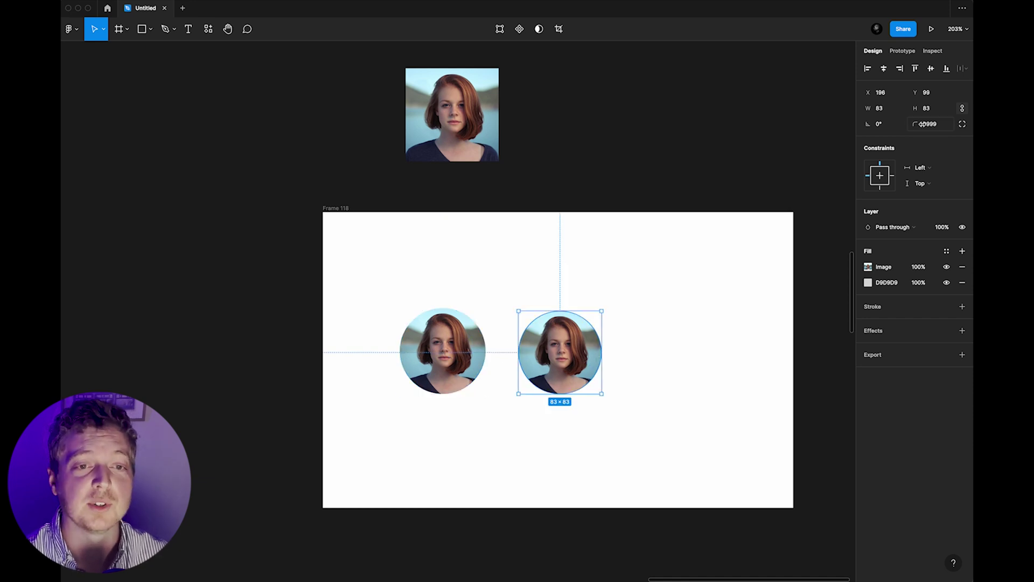
pyautogui.click(935, 128)
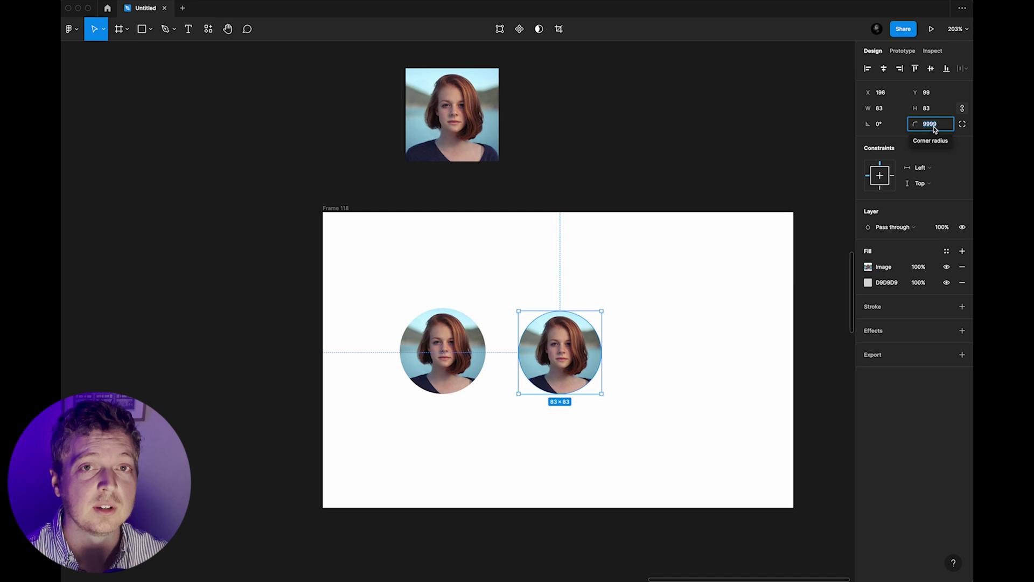
pyautogui.hotkey('shift', 'Down')
pyautogui.hotkey('shift', 'Down')
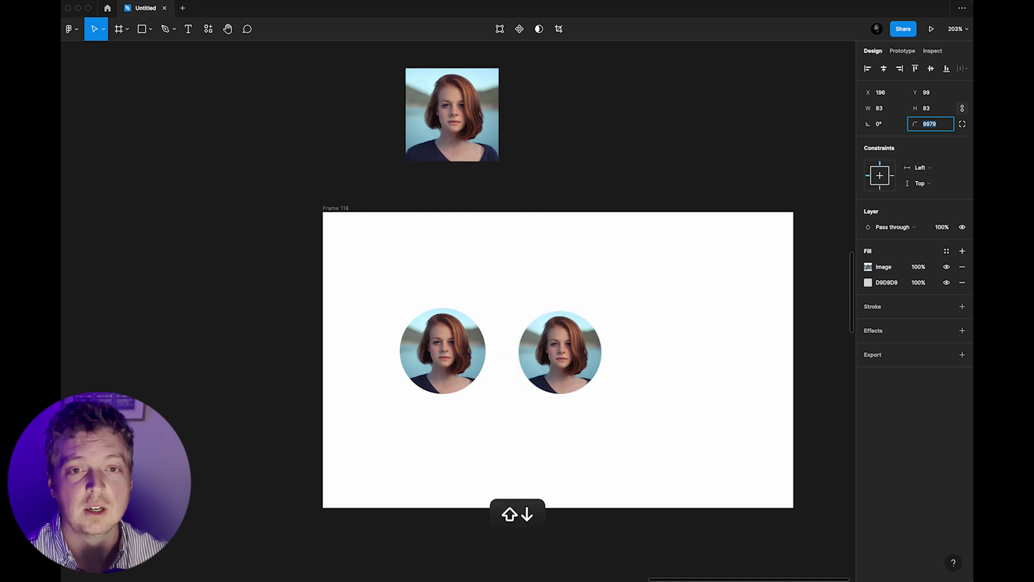
pyautogui.press('super+a')
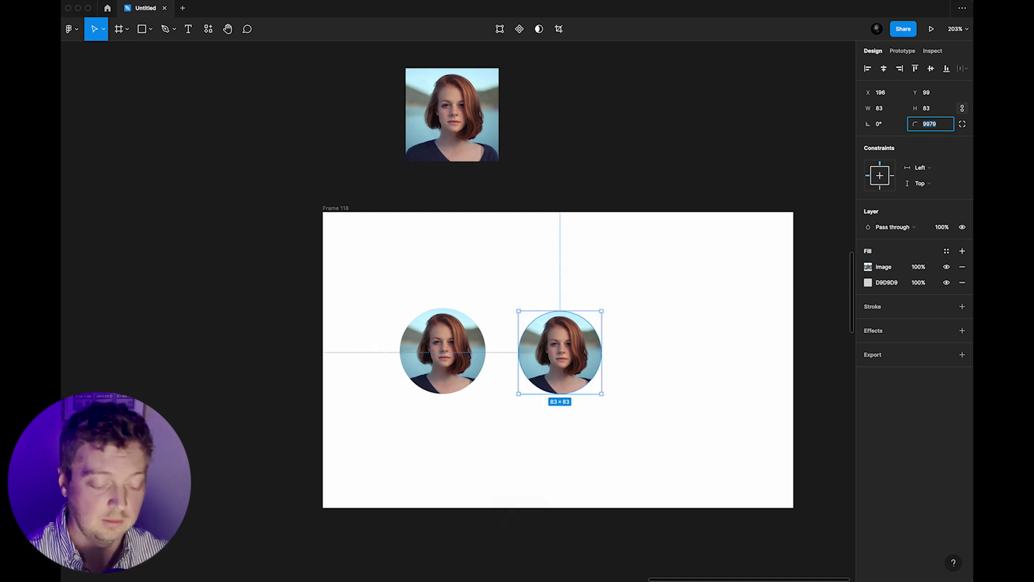
pyautogui.write('8')
pyautogui.press('Return')
pyautogui.click(934, 130)
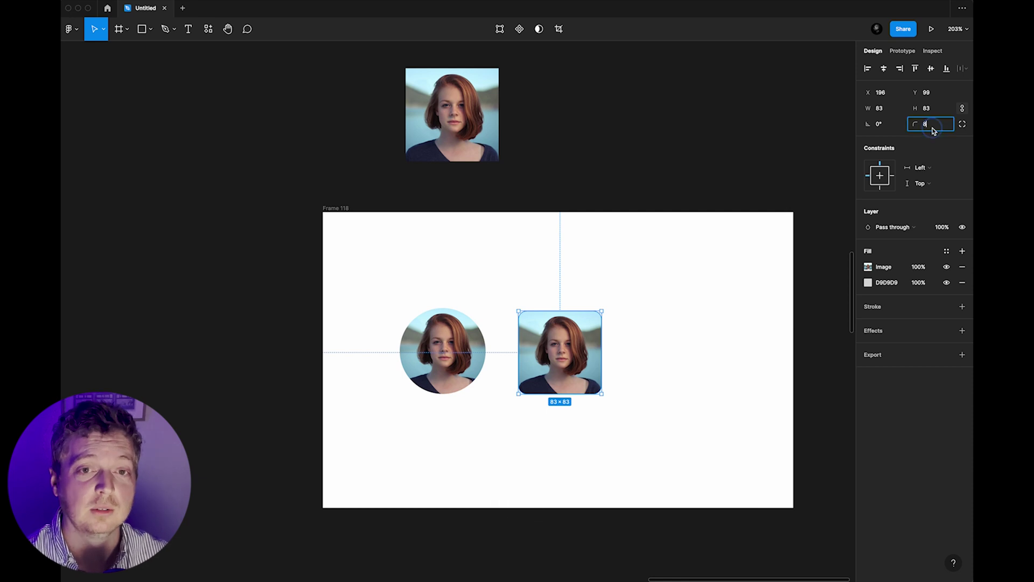
pyautogui.hotkey('shift', 'Up')
pyautogui.hotkey('shift', 'Up')
pyautogui.hotkey('shift', 'Up')
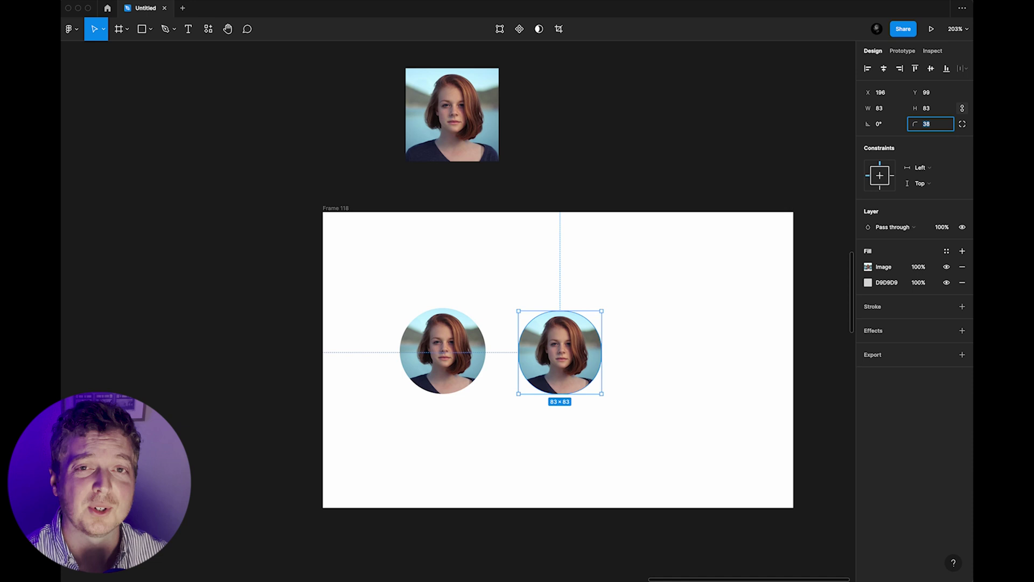
pyautogui.press('Return')
pyautogui.click(694, 320)
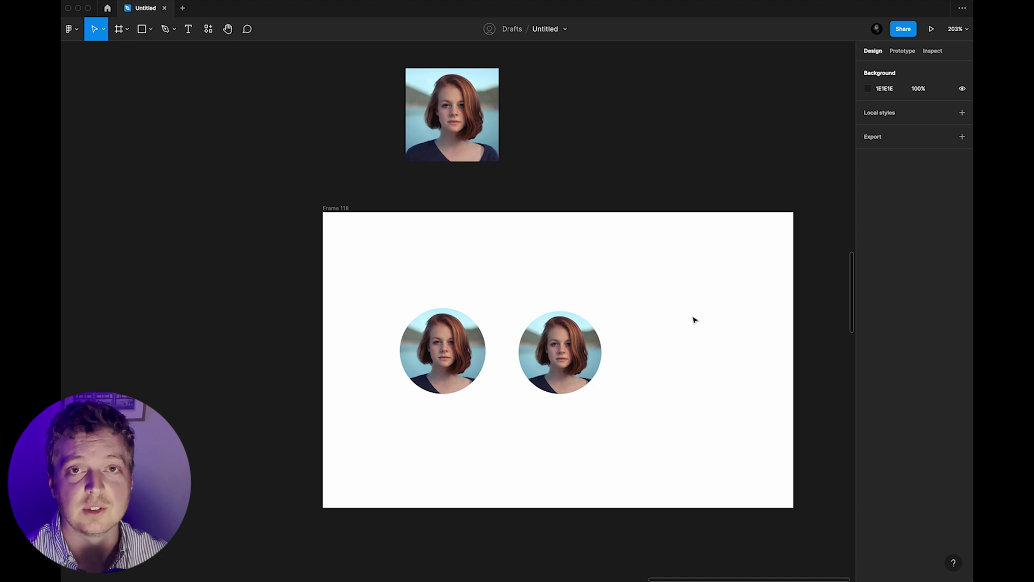
# Step: Set the right portrait circle's width to 16 with proportions locked, then delete the selection
pyautogui.click(560, 351)
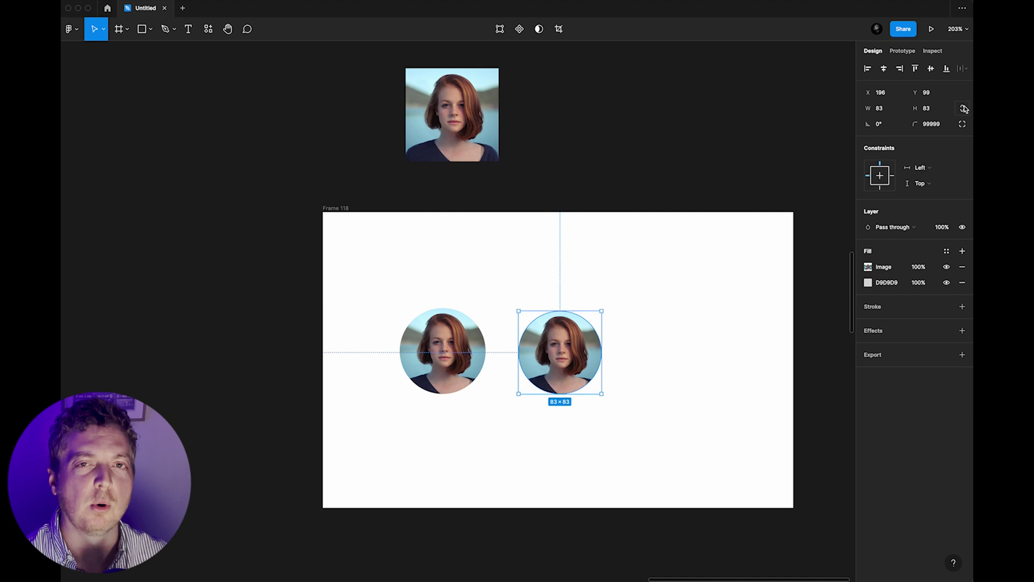
pyautogui.click(884, 108)
pyautogui.write('16')
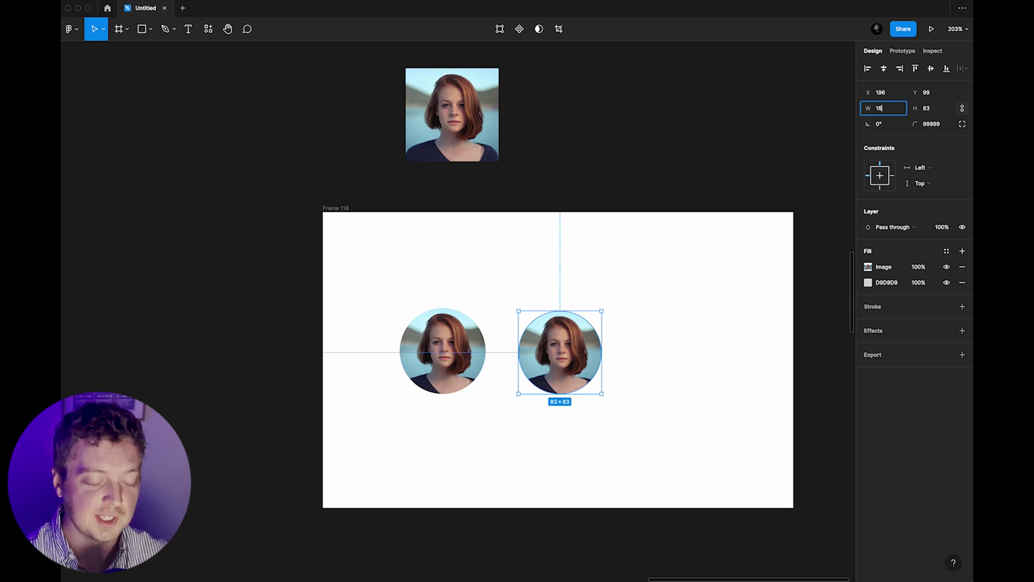
pyautogui.press('Return')
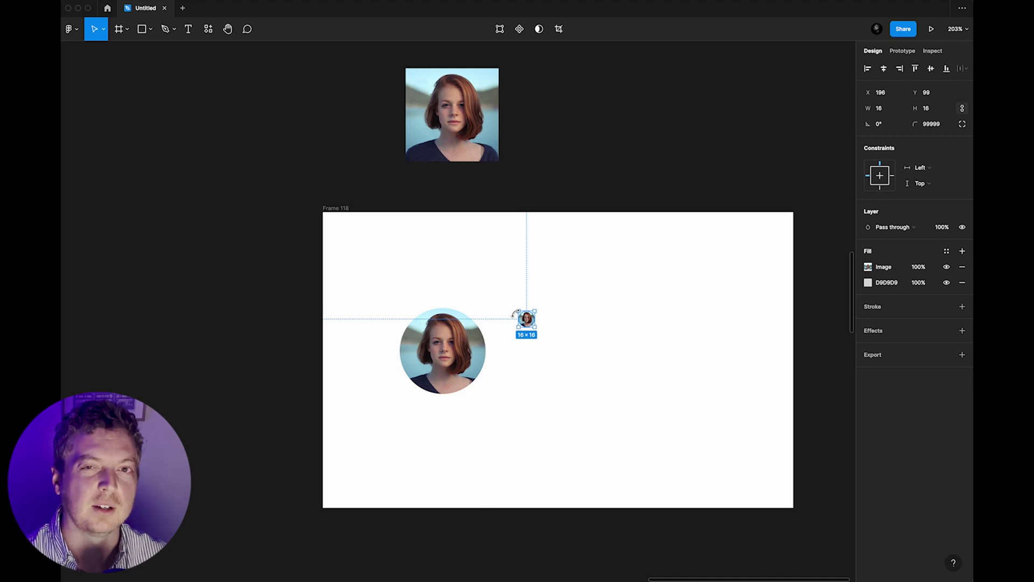
pyautogui.press('Delete')
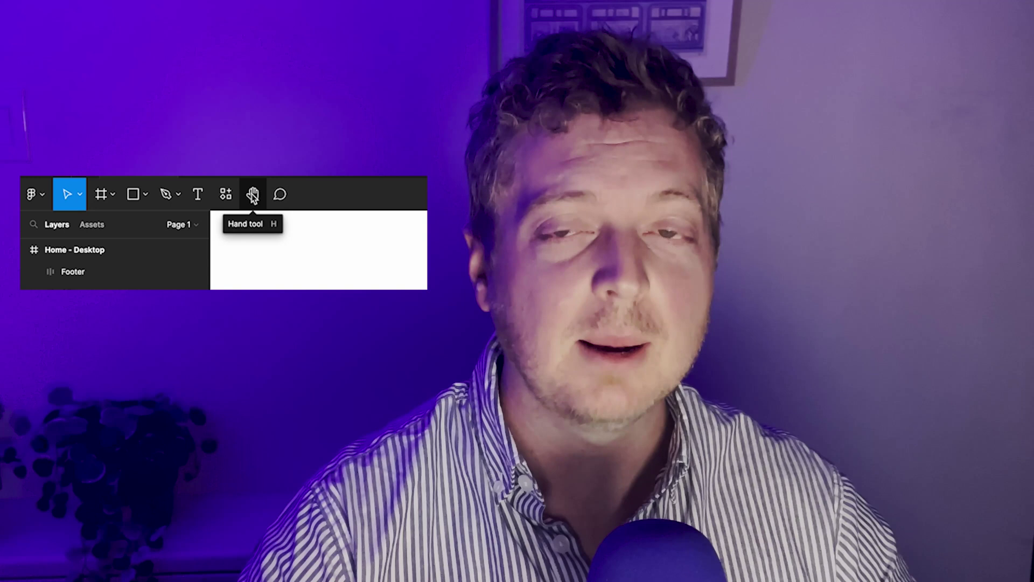
# Step: Draw a 132×132 grey square with the Rectangle tool to the right of the circle
pyautogui.click(253, 194)
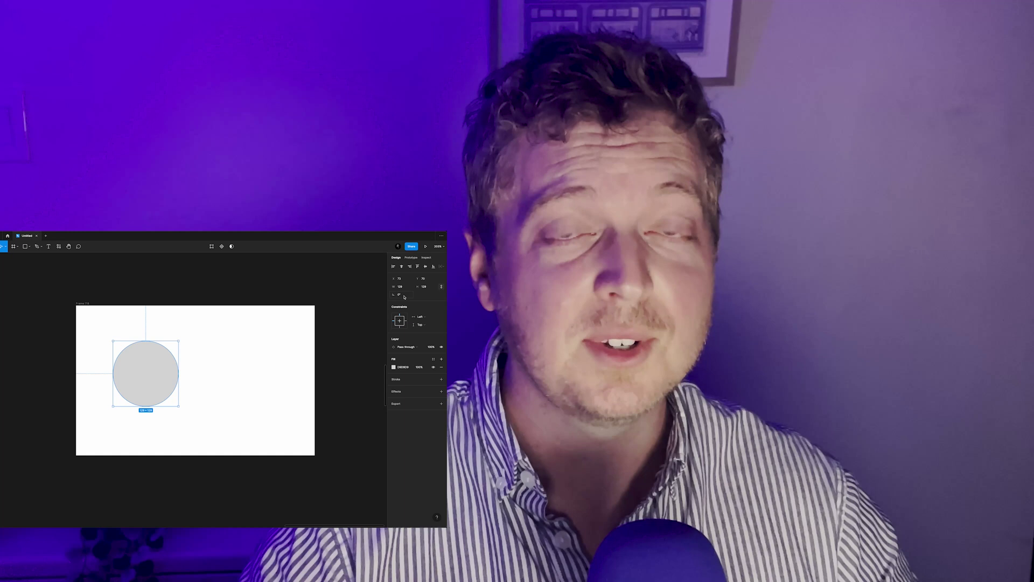
pyautogui.press('r')
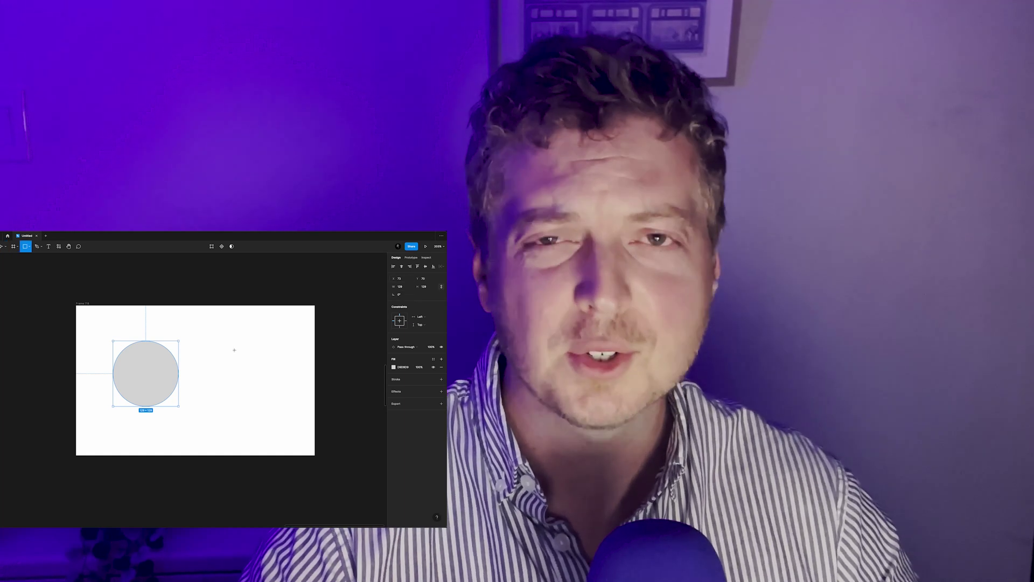
pyautogui.moveTo(207, 343); pyautogui.dragTo(275, 408)
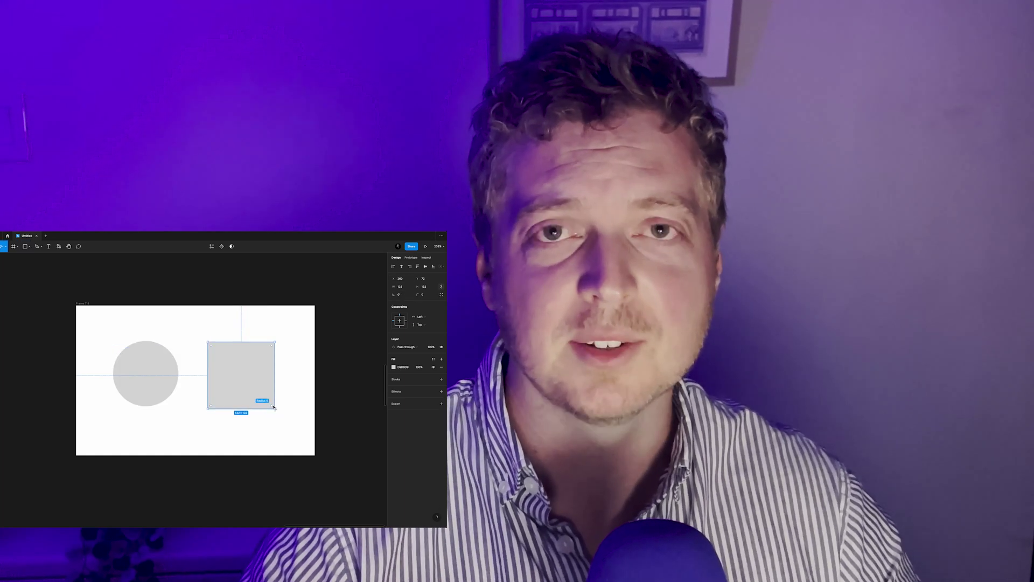
pyautogui.click(428, 295)
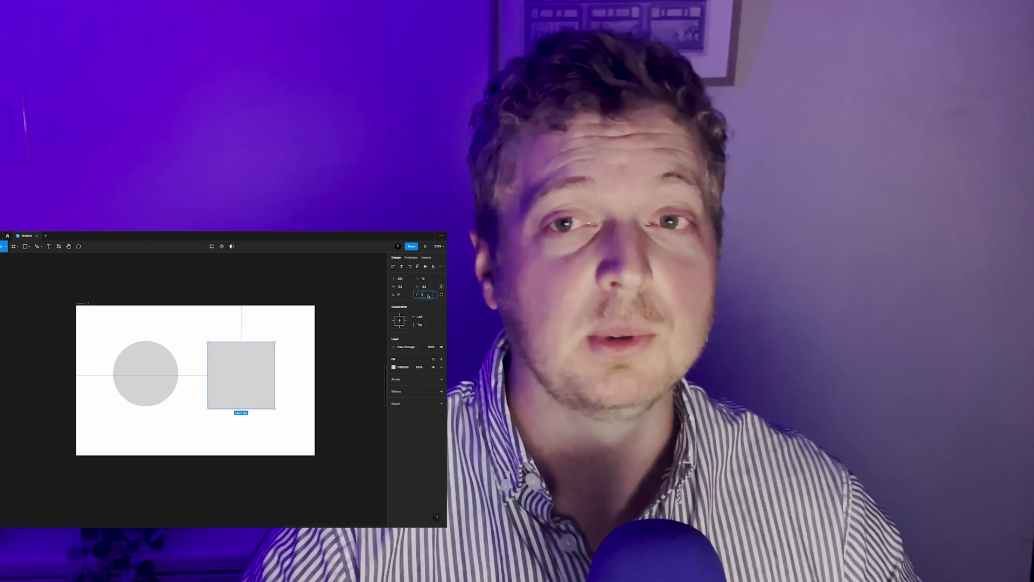